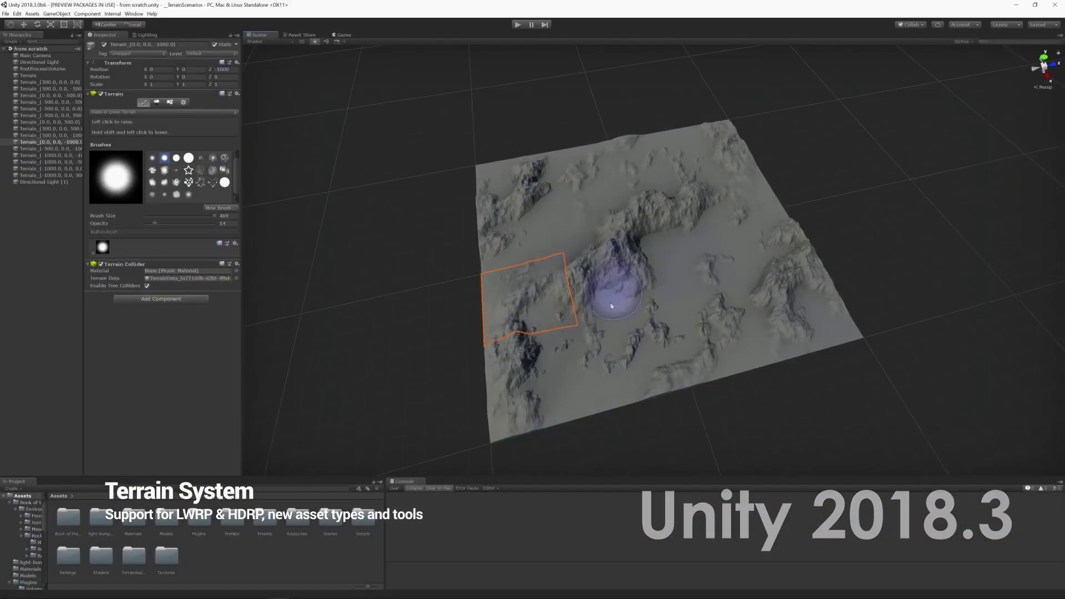
- Raise a diagonal ridge, stamp brush mountains and sculpt stronger relief into the demo terrains
{"action": "mouse_move", "coordinate": [612, 307]}
{"action": "left_mouse_down"}
{"action": "mouse_move", "coordinate": [694, 236]}
{"action": "mouse_move", "coordinate": [601, 228]}
{"action": "mouse_move", "coordinate": [586, 182]}
{"action": "mouse_move", "coordinate": [540, 192]}
{"action": "mouse_move", "coordinate": [511, 272]}
{"action": "mouse_move", "coordinate": [706, 260]}
{"action": "mouse_move", "coordinate": [690, 367]}
{"action": "mouse_move", "coordinate": [824, 312]}
{"action": "left_mouse_up"}
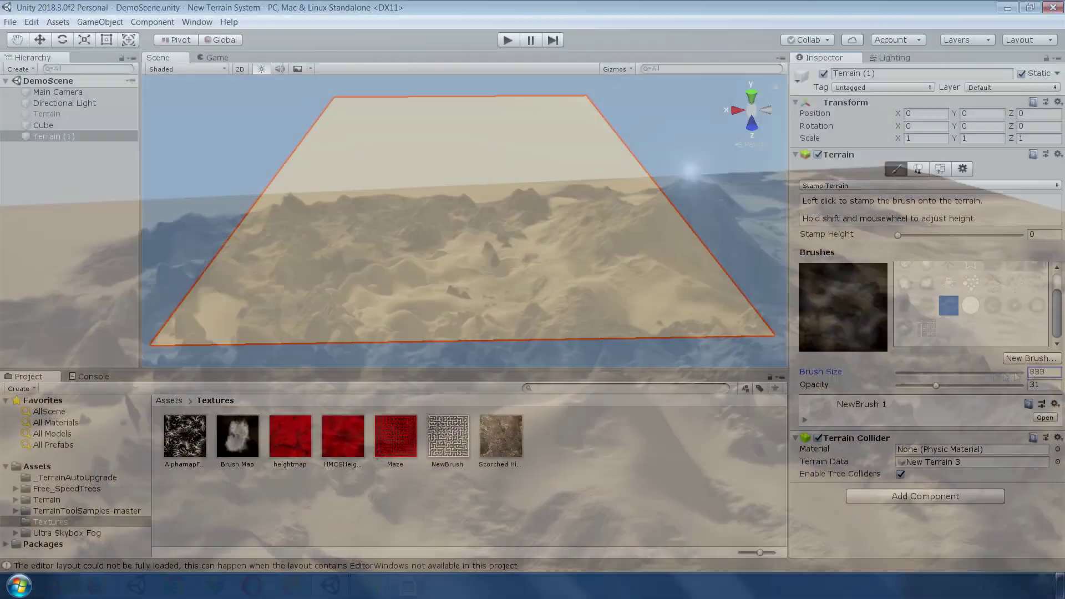
{"action": "left_click", "coordinate": [465, 171]}
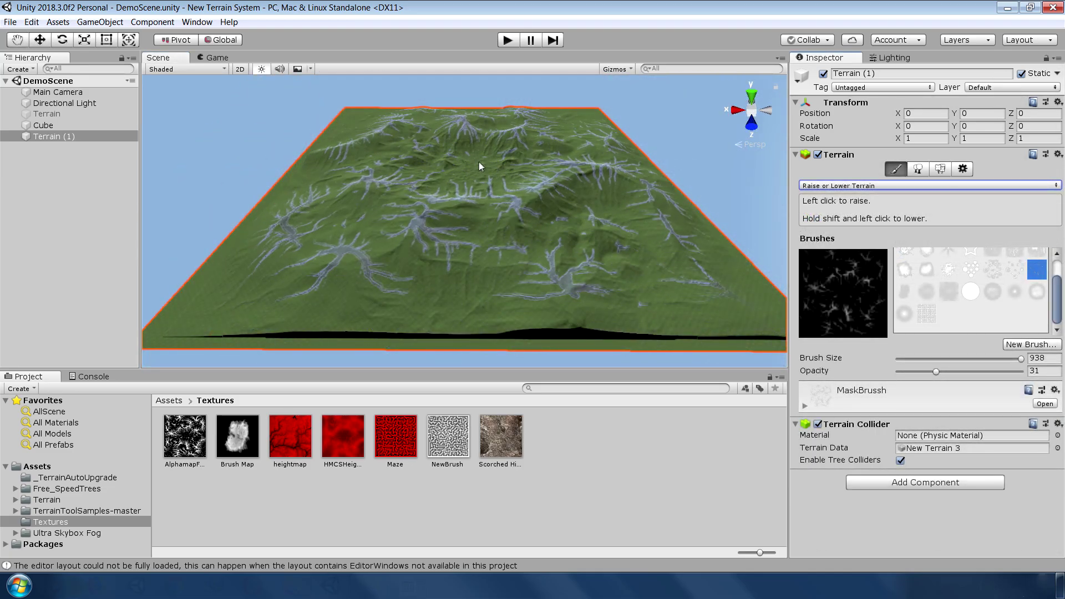
{"action": "left_click_drag", "start_coordinate": [479, 165], "coordinate": [493, 151]}
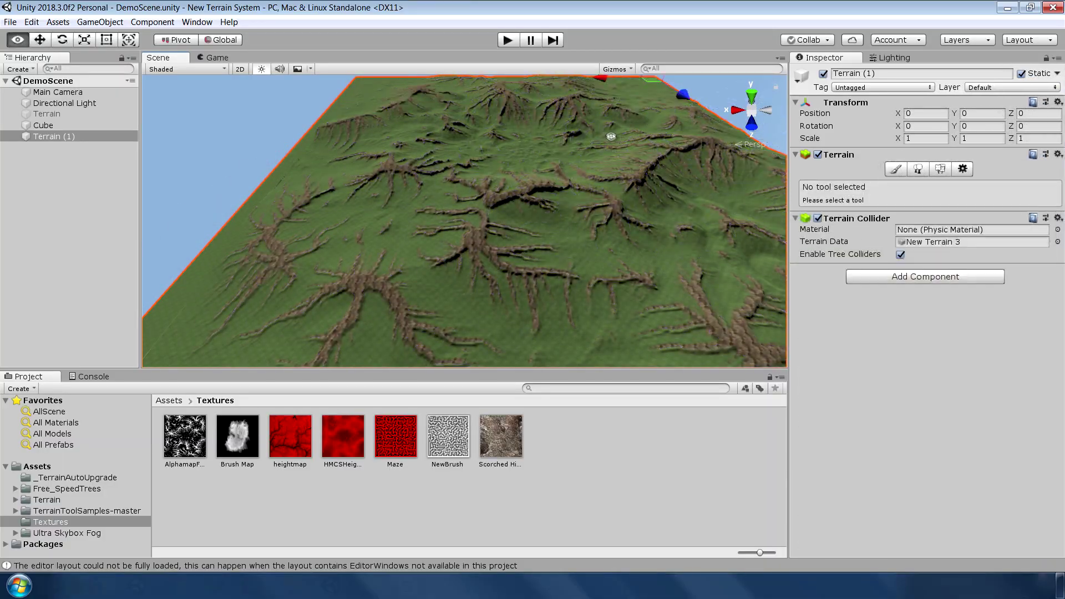
{"action": "left_click_drag", "start_coordinate": [531, 145], "coordinate": [458, 192], "text": "alt"}
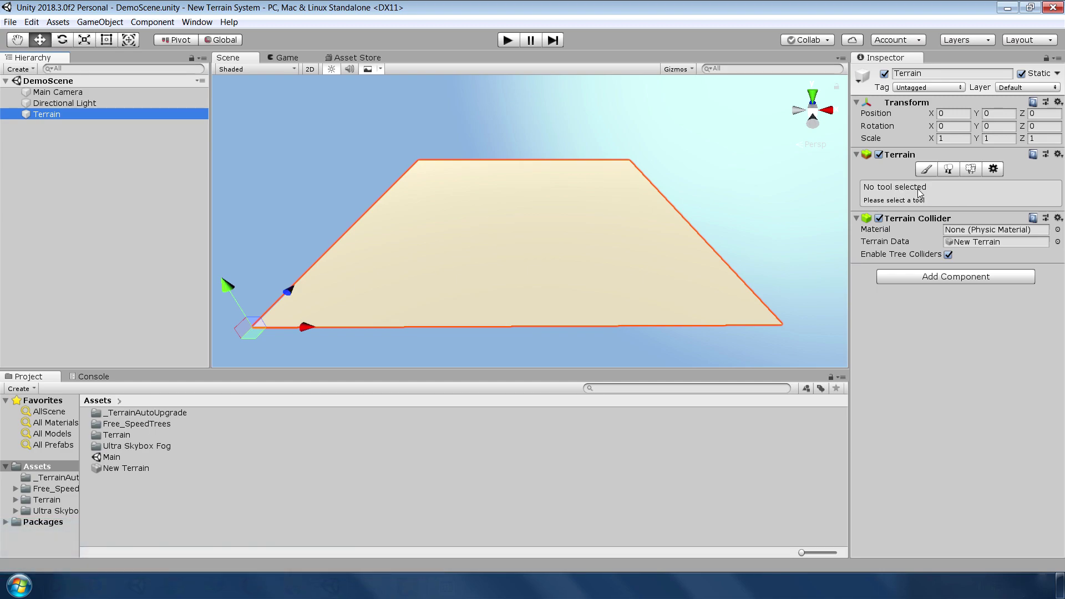
- Browse the sculpt mode list and the Paint Trees, Paint Details and Settings tabs, then return to Raise or Lower Terrain
{"action": "left_click", "coordinate": [927, 175]}
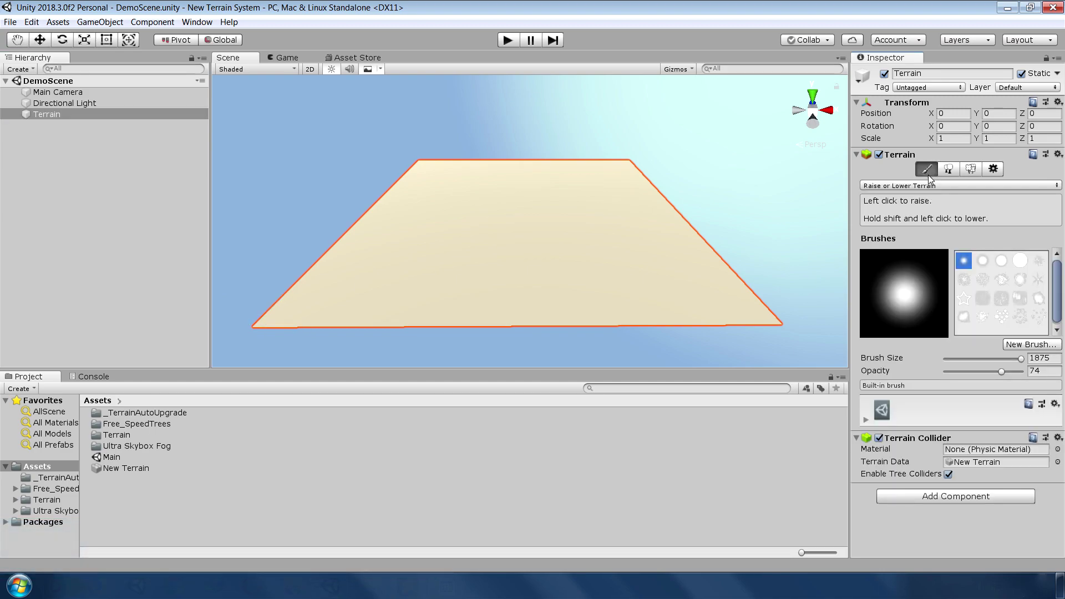
{"action": "left_click", "coordinate": [934, 185]}
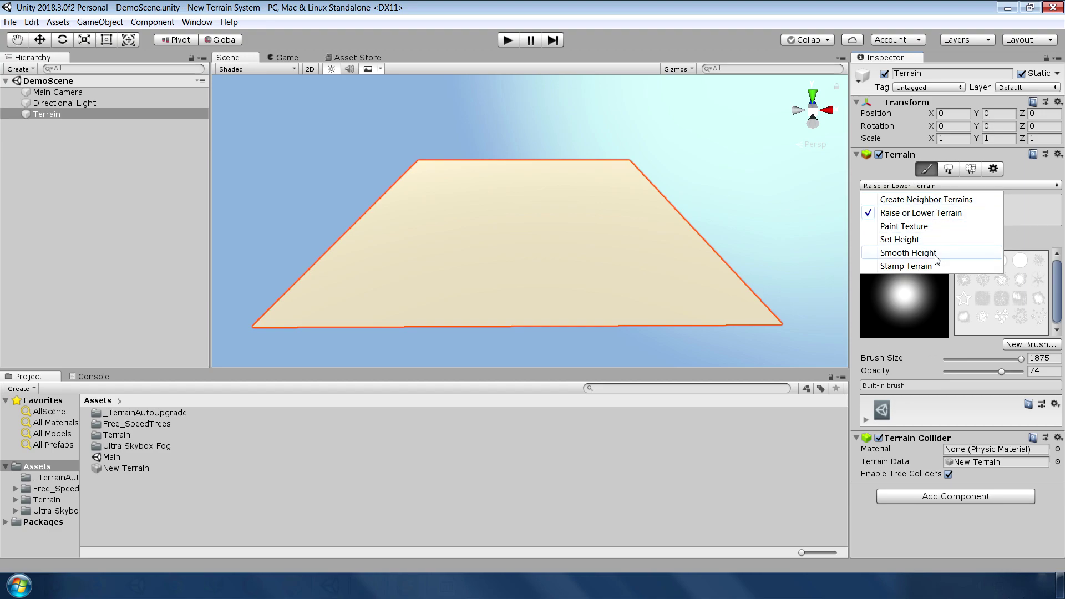
{"action": "left_click", "coordinate": [948, 169]}
{"action": "left_click", "coordinate": [971, 169]}
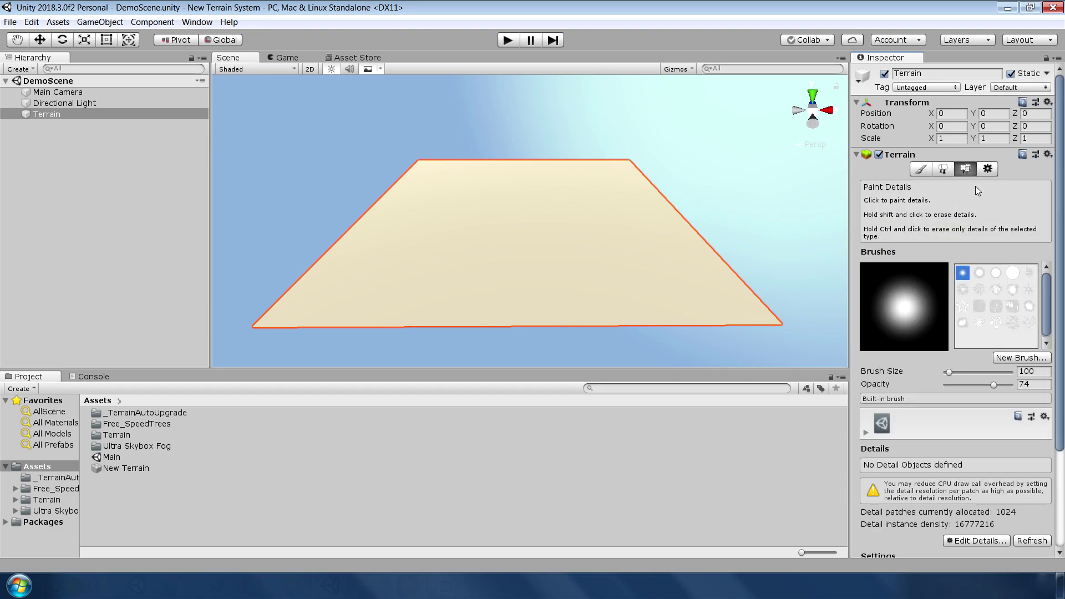
{"action": "left_click", "coordinate": [987, 168]}
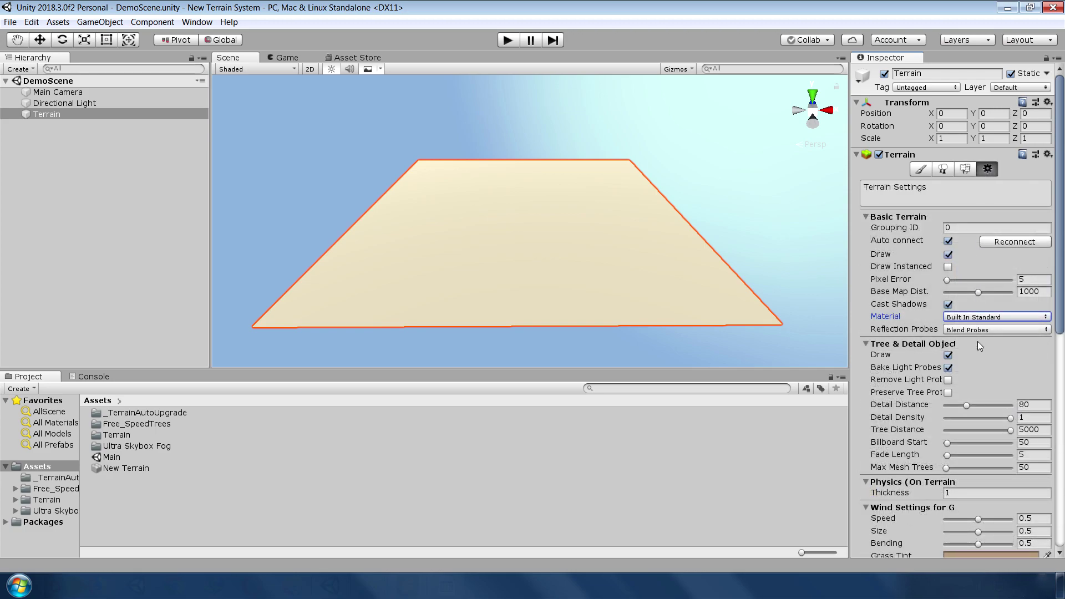
{"action": "left_click", "coordinate": [55, 114]}
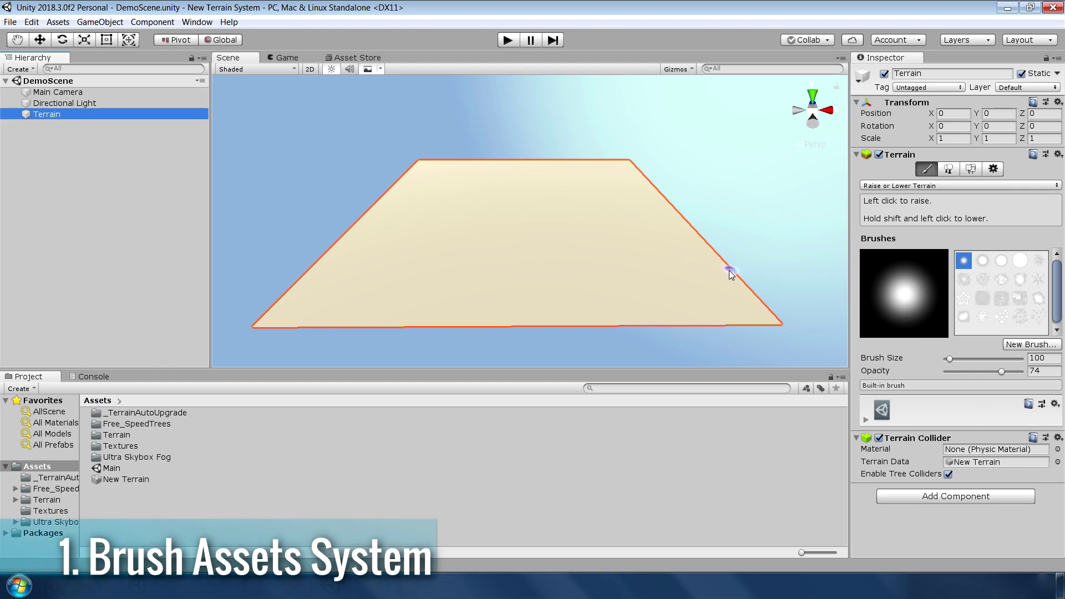
- Create a new brush from the Brush Map texture and bring up MyBrush's Radius Scale setting
{"action": "left_click", "coordinate": [1026, 344]}
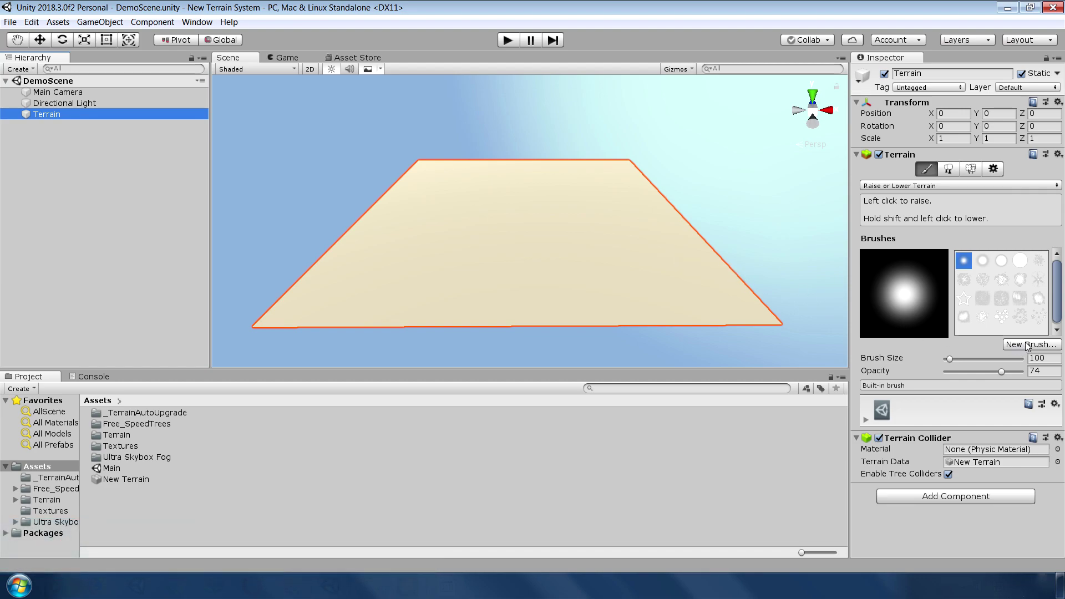
{"action": "double_click", "coordinate": [914, 339]}
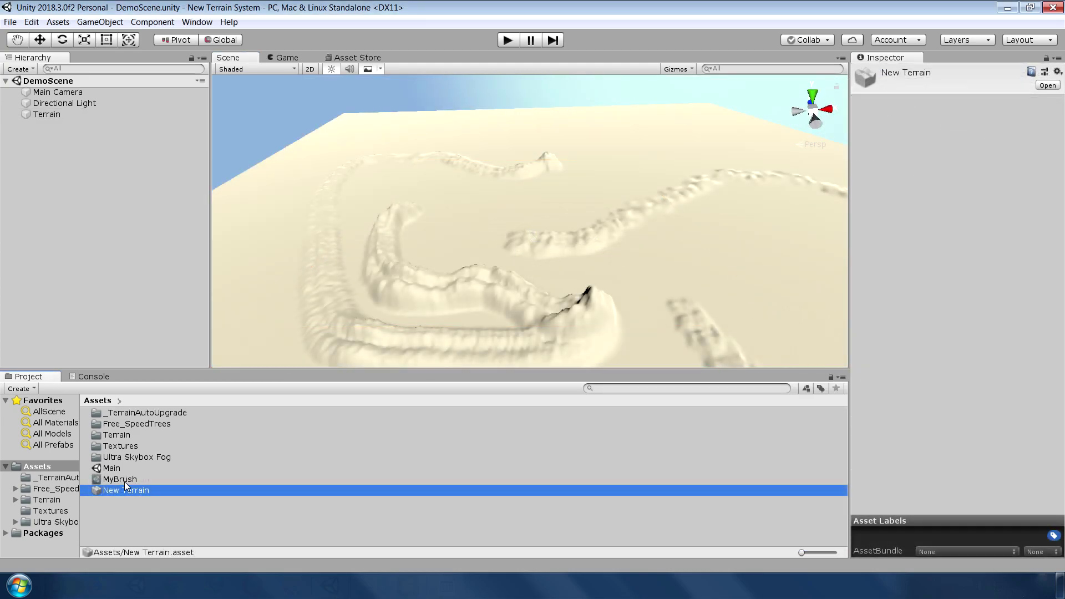
{"action": "left_click", "coordinate": [138, 480]}
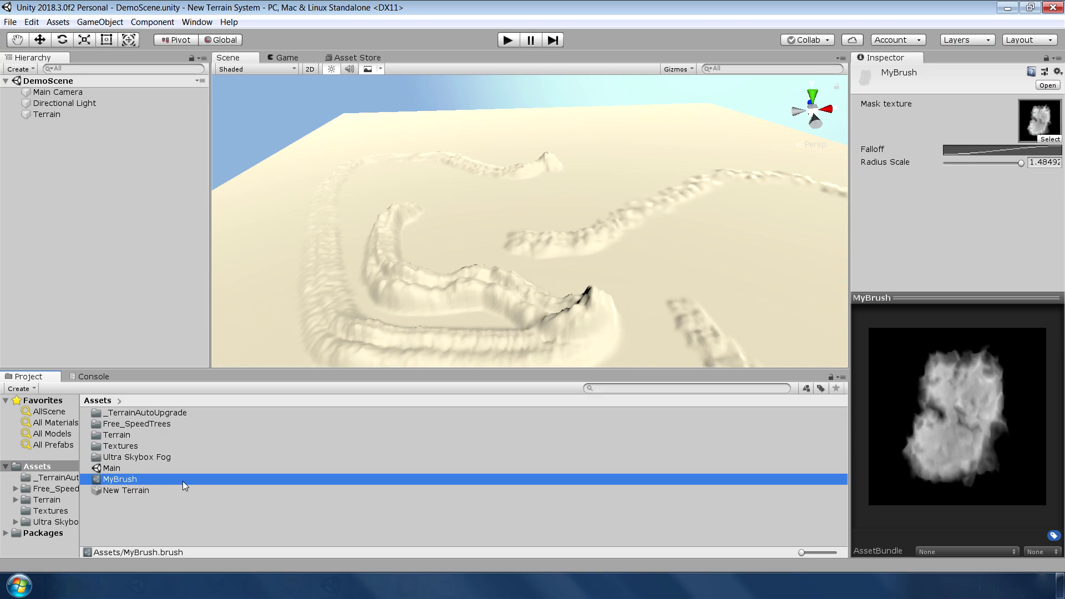
{"action": "left_click", "coordinate": [939, 388]}
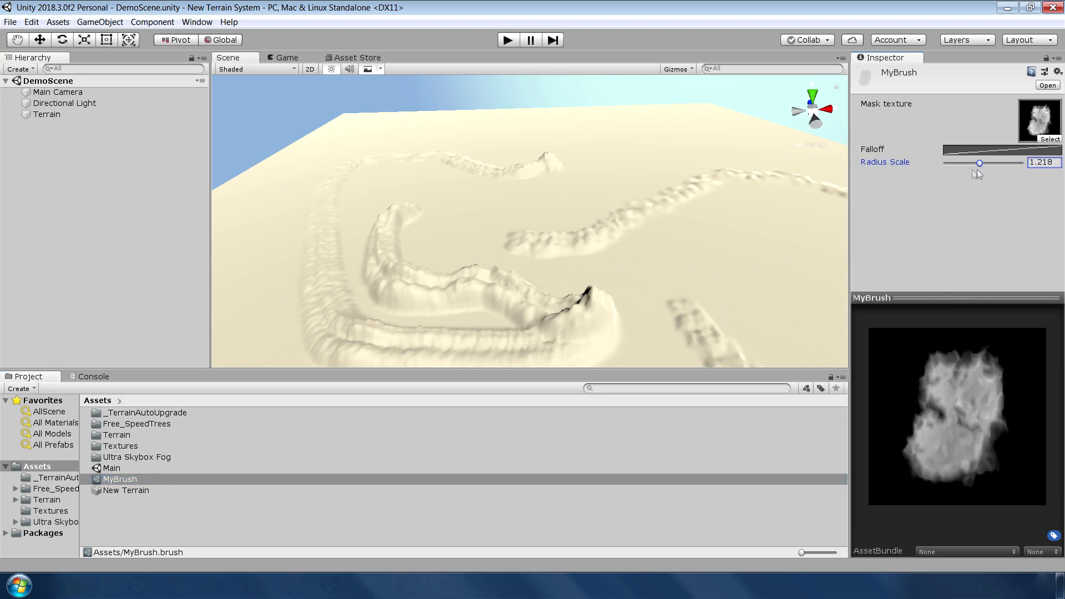
- Try the ease-in, ease-out, S-curve and linear falloff presets, settling on the ease-in-out curve
{"action": "left_click", "coordinate": [1032, 153]}
{"action": "left_click", "coordinate": [680, 493]}
{"action": "left_click", "coordinate": [711, 495]}
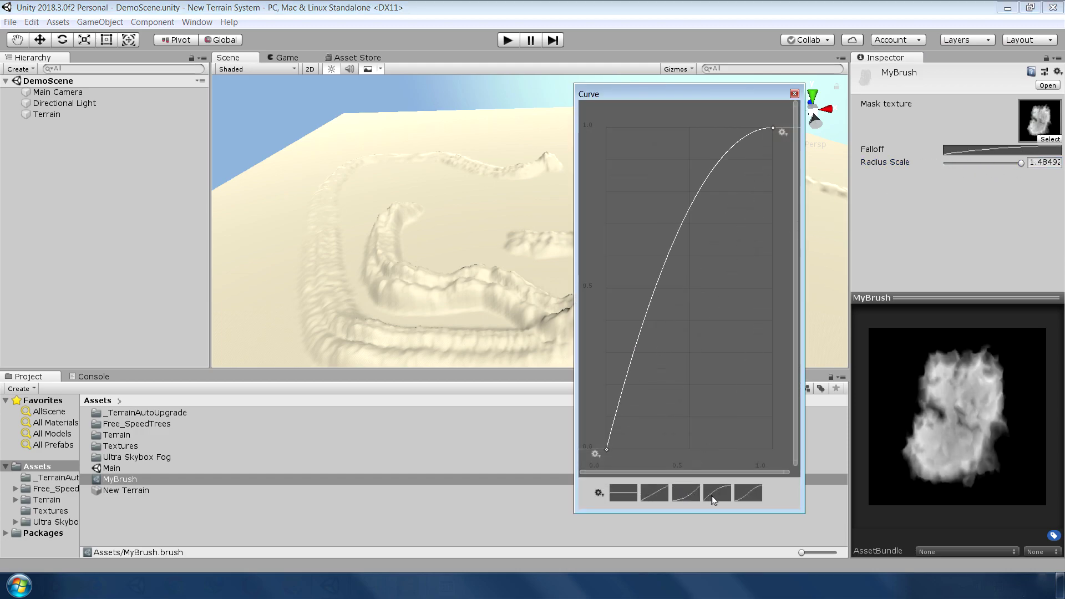
{"action": "left_click", "coordinate": [744, 492]}
{"action": "left_click", "coordinate": [657, 495]}
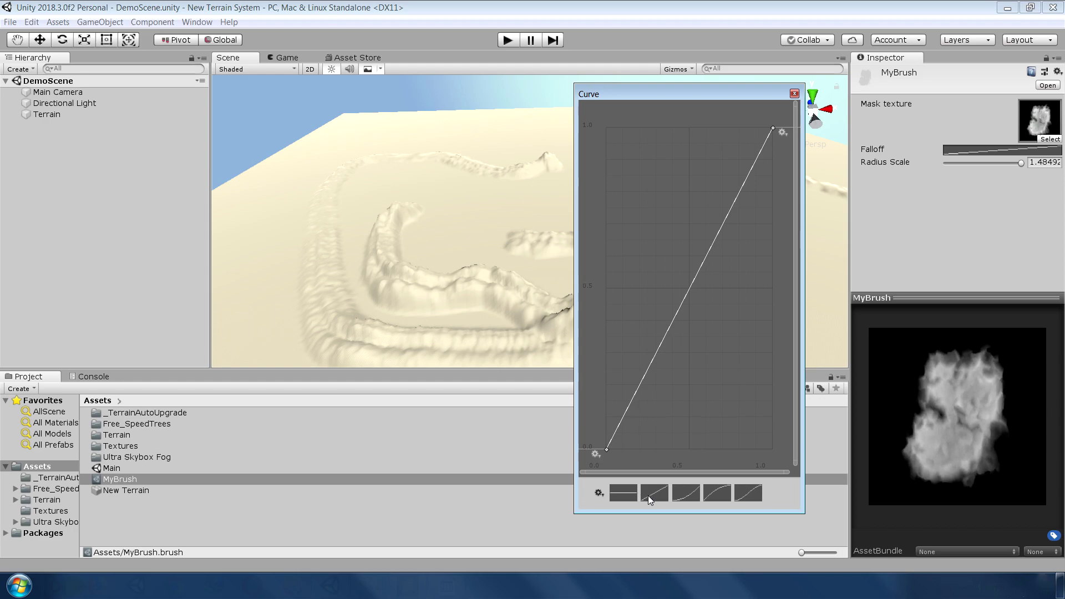
{"action": "left_click", "coordinate": [748, 493]}
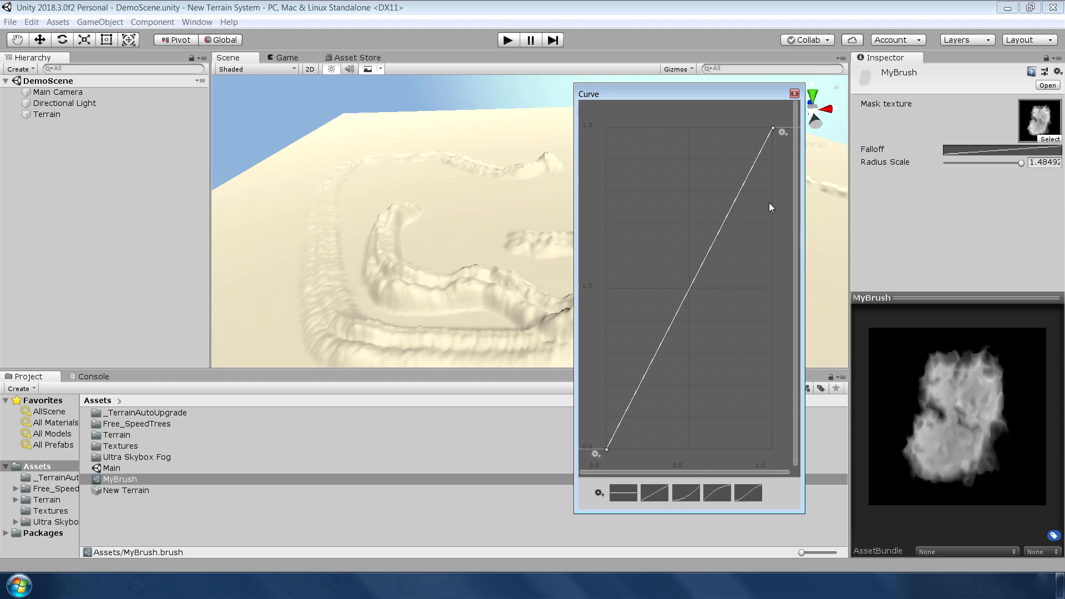
{"action": "left_click", "coordinate": [795, 94]}
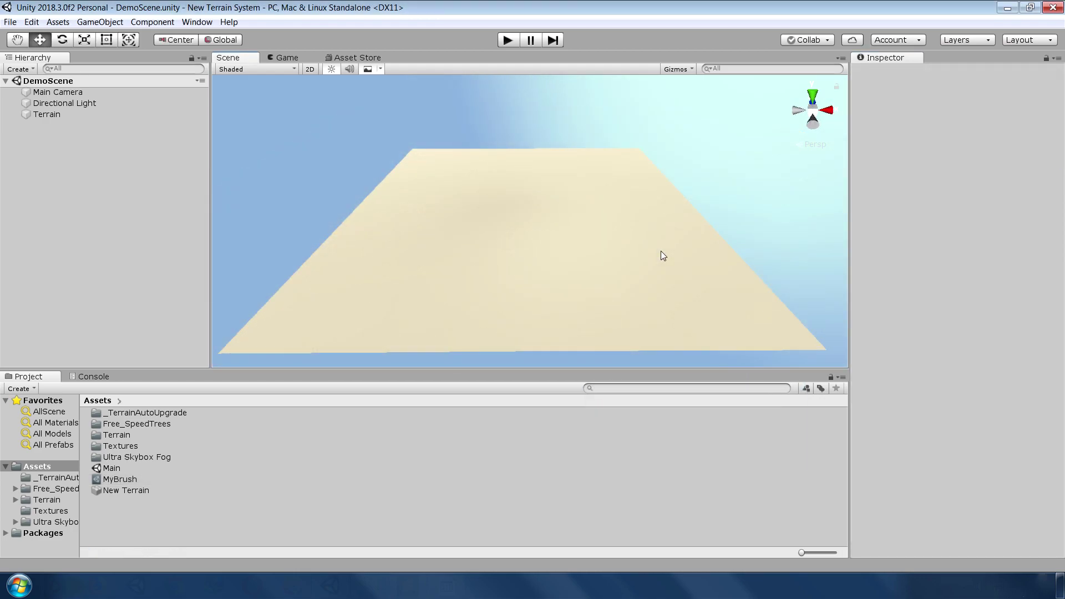
- Select the terrain, switch to Stamp Terrain and stamp a mound three times for taller relief
{"action": "left_click", "coordinate": [661, 251]}
{"action": "left_click", "coordinate": [926, 169]}
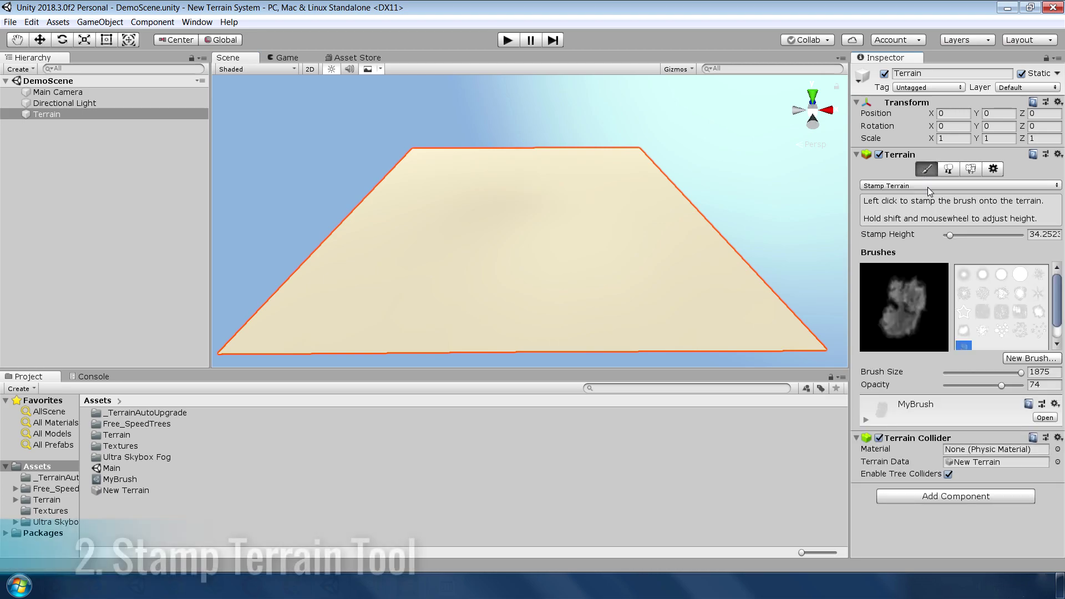
{"action": "left_click", "coordinate": [927, 185]}
{"action": "left_click", "coordinate": [912, 264]}
{"action": "scroll", "coordinate": [1001, 331], "scroll_direction": "down", "scroll_amount": 1}
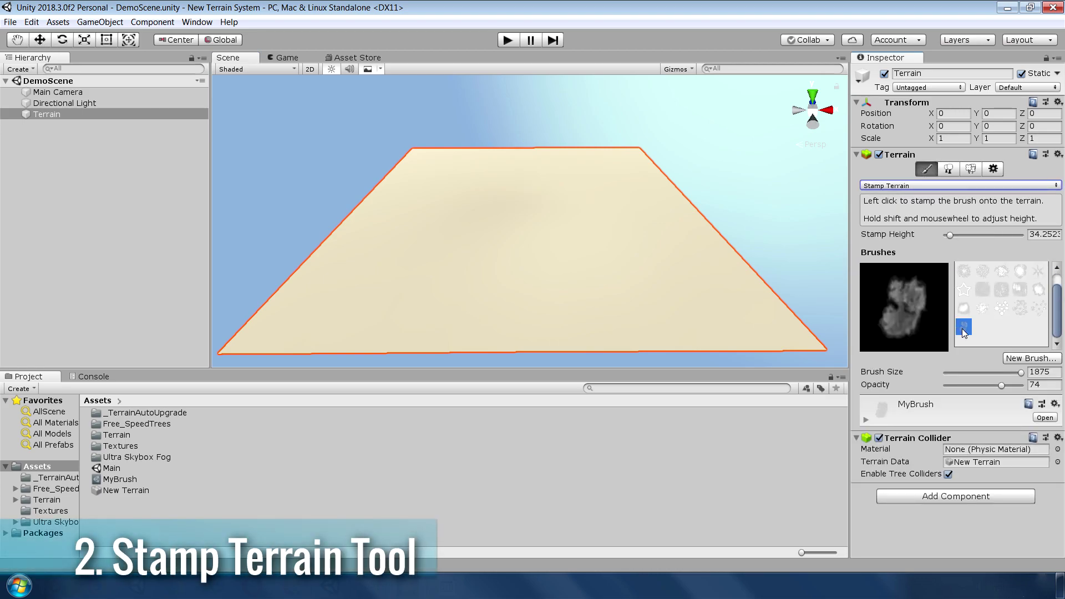
{"action": "left_click", "coordinate": [553, 221]}
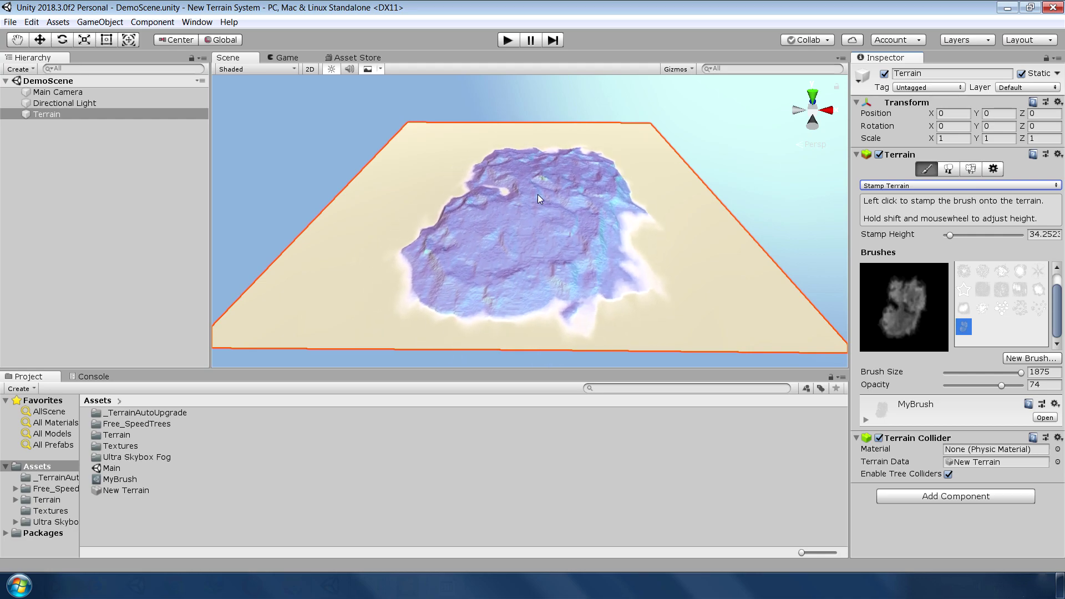
{"action": "left_click", "coordinate": [524, 195]}
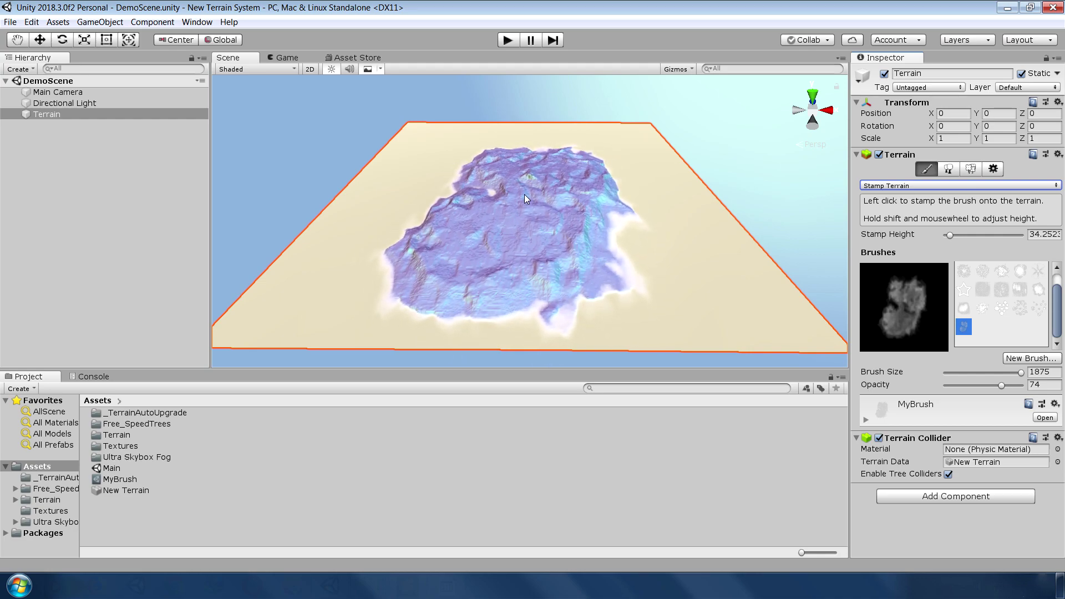
{"action": "left_click", "coordinate": [524, 194]}
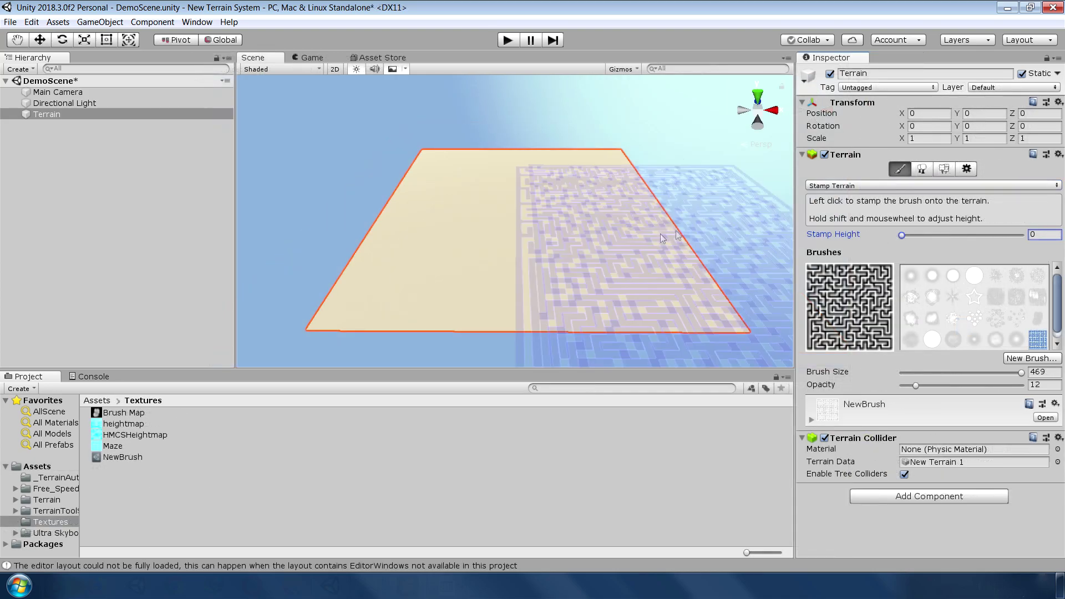
- Stamp the maze brush three times at the terrain centre and view the walls up close
{"action": "left_click", "coordinate": [520, 207]}
{"action": "left_click", "coordinate": [521, 207]}
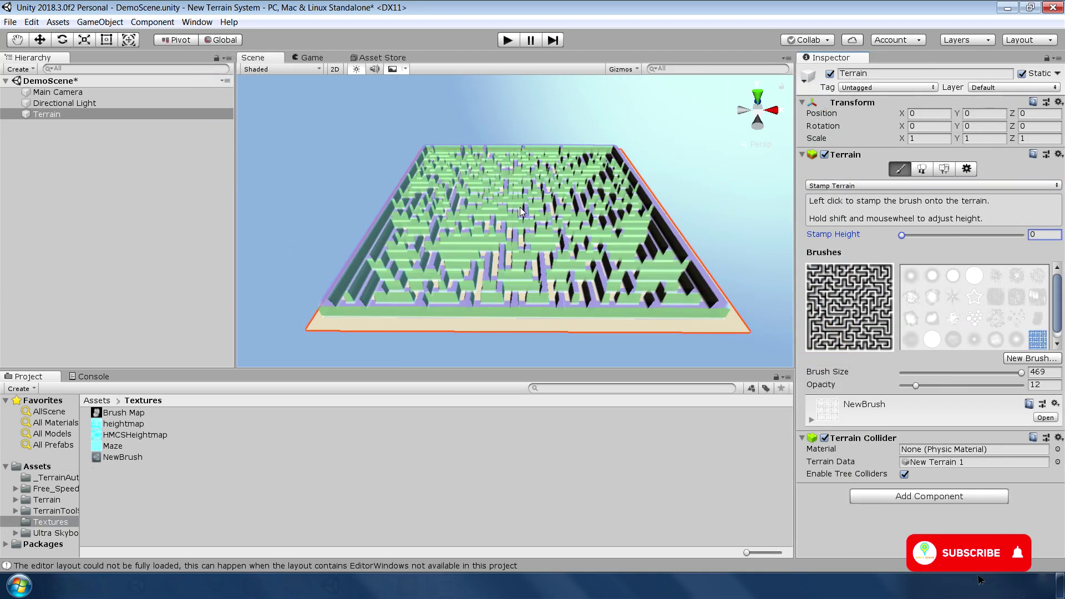
{"action": "left_click", "coordinate": [521, 211]}
{"action": "left_click", "coordinate": [285, 298]}
{"action": "key", "text": "shift+space"}
{"action": "right_click_drag", "start_coordinate": [285, 298], "coordinate": [488, 272]}
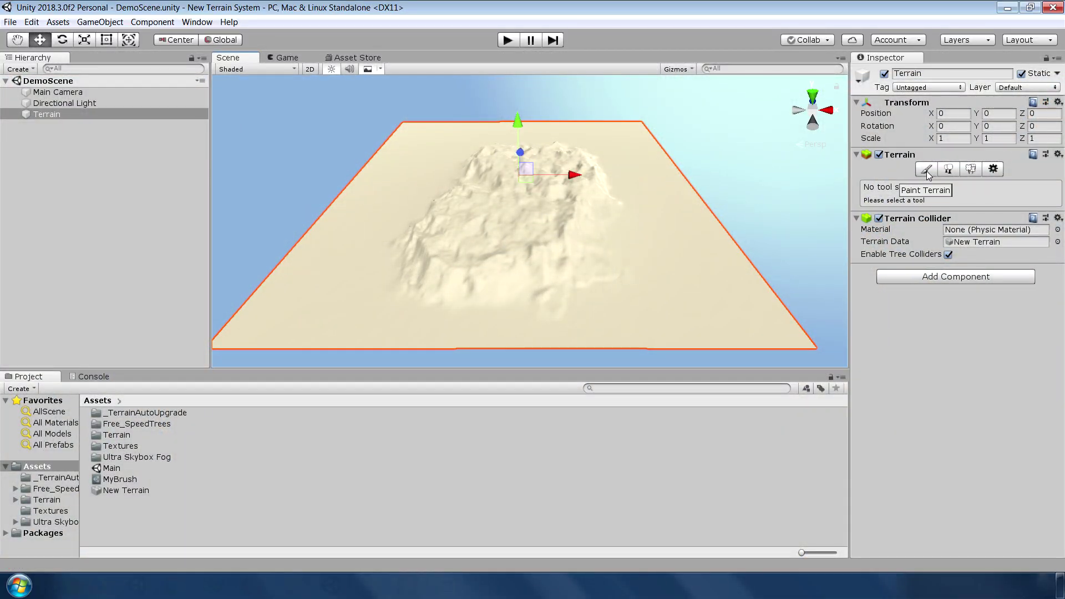
- Add a neighbour terrain tile to the right of the original using Create Neighbor Terrains
{"action": "left_click", "coordinate": [926, 169]}
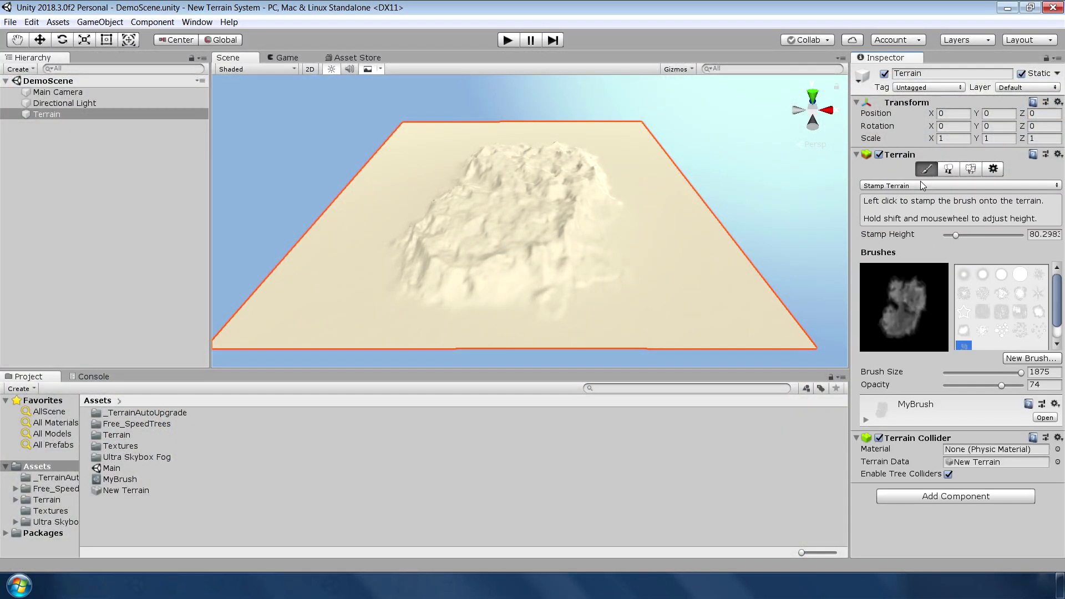
{"action": "left_click", "coordinate": [923, 186]}
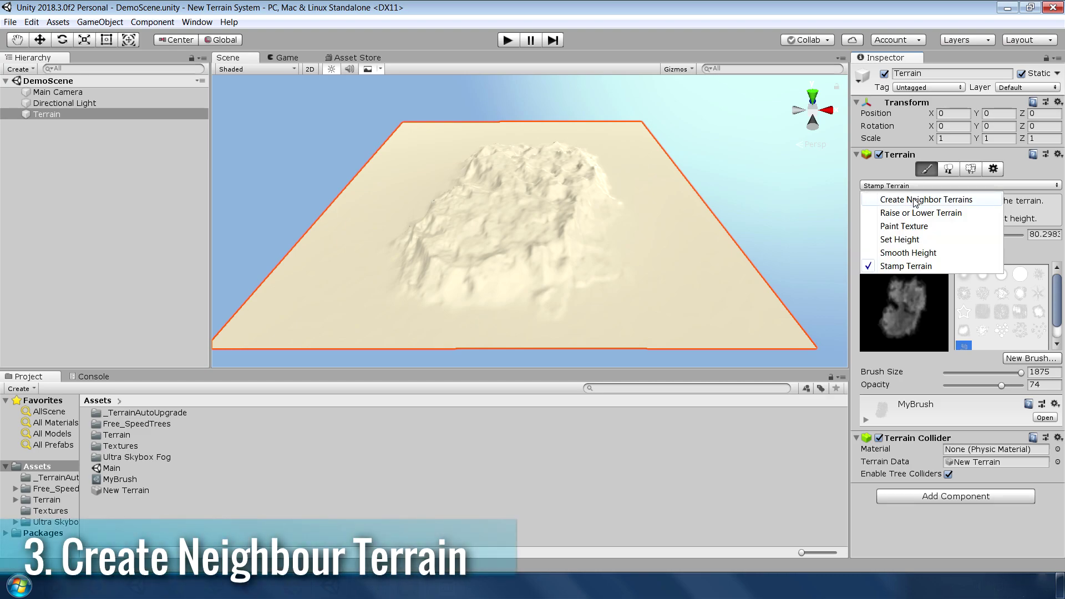
{"action": "left_click", "coordinate": [915, 201]}
{"action": "scroll", "coordinate": [674, 186], "scroll_direction": "down", "scroll_amount": 5}
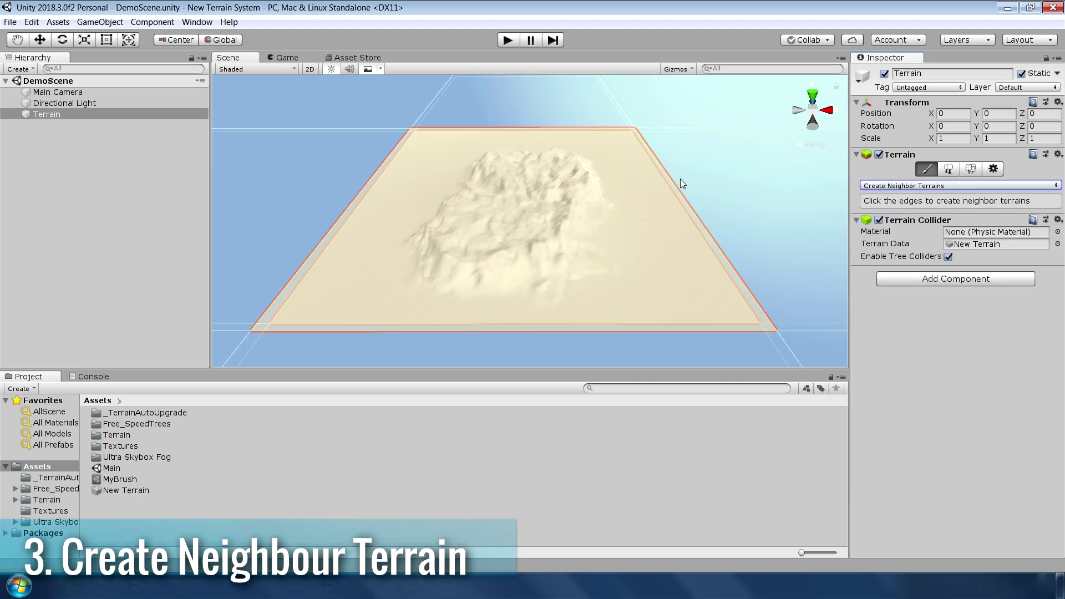
{"action": "left_click", "coordinate": [692, 209]}
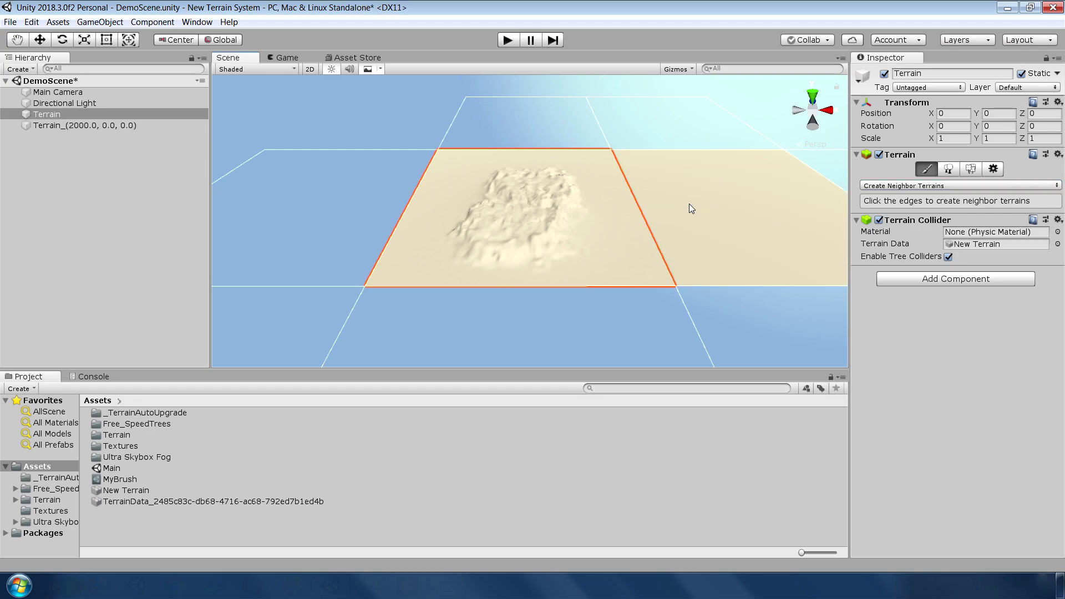
{"action": "key", "text": "w"}
{"action": "left_click_drag", "start_coordinate": [714, 214], "coordinate": [614, 215], "text": "alt"}
- Stamp the mountain brush onto the new right-hand terrain tile
{"action": "left_click", "coordinate": [926, 170]}
{"action": "left_click", "coordinate": [960, 185]}
{"action": "left_click", "coordinate": [899, 265]}
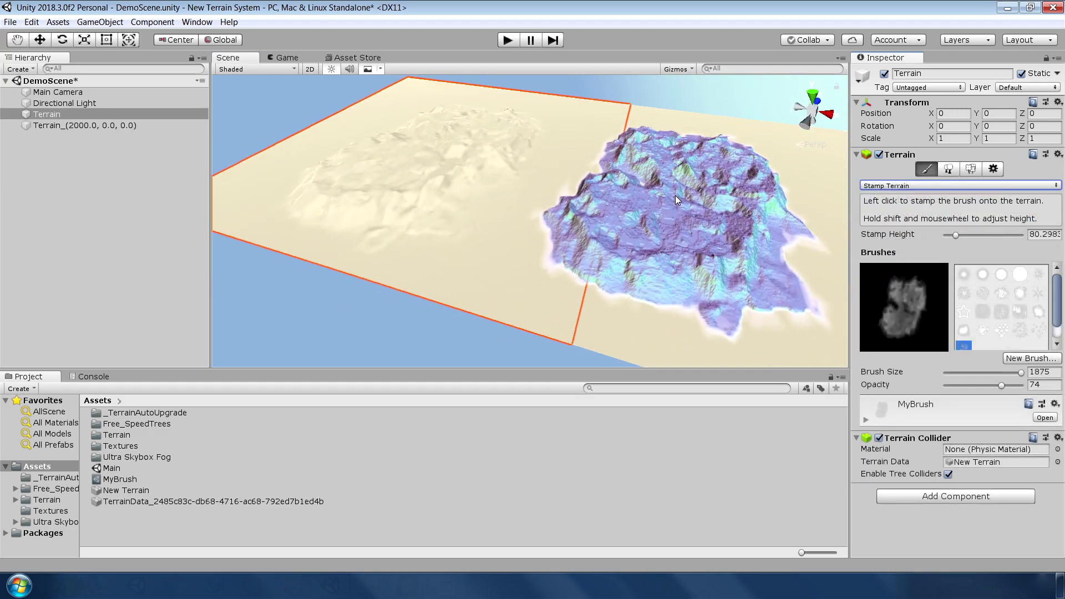
{"action": "left_click", "coordinate": [634, 194]}
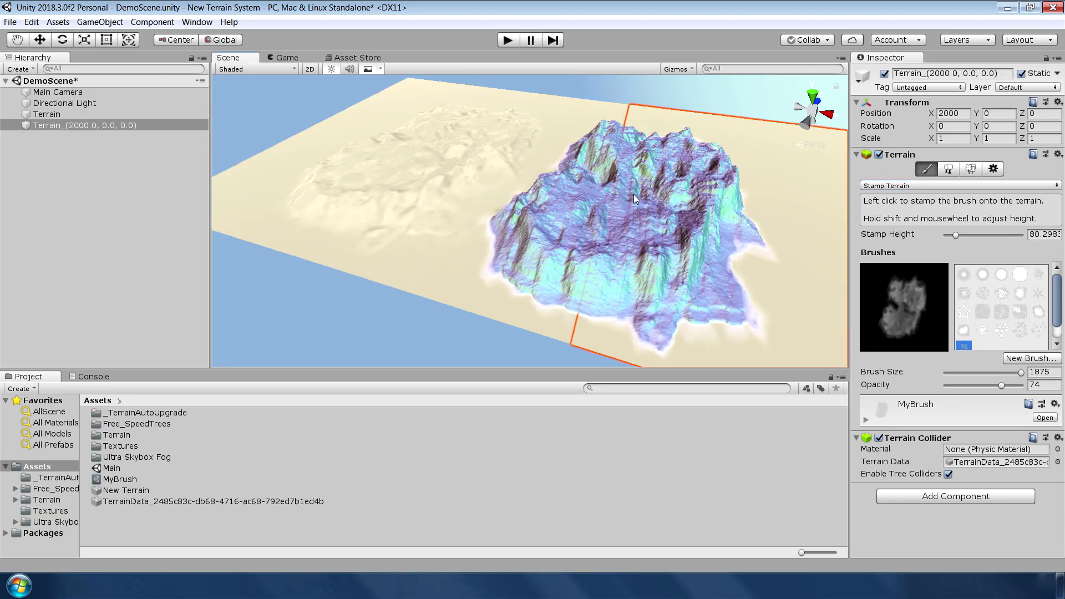
{"action": "key", "text": "w"}
{"action": "left_click", "coordinate": [700, 106]}
{"action": "scroll", "coordinate": [698, 110], "scroll_direction": "up", "scroll_amount": 5}
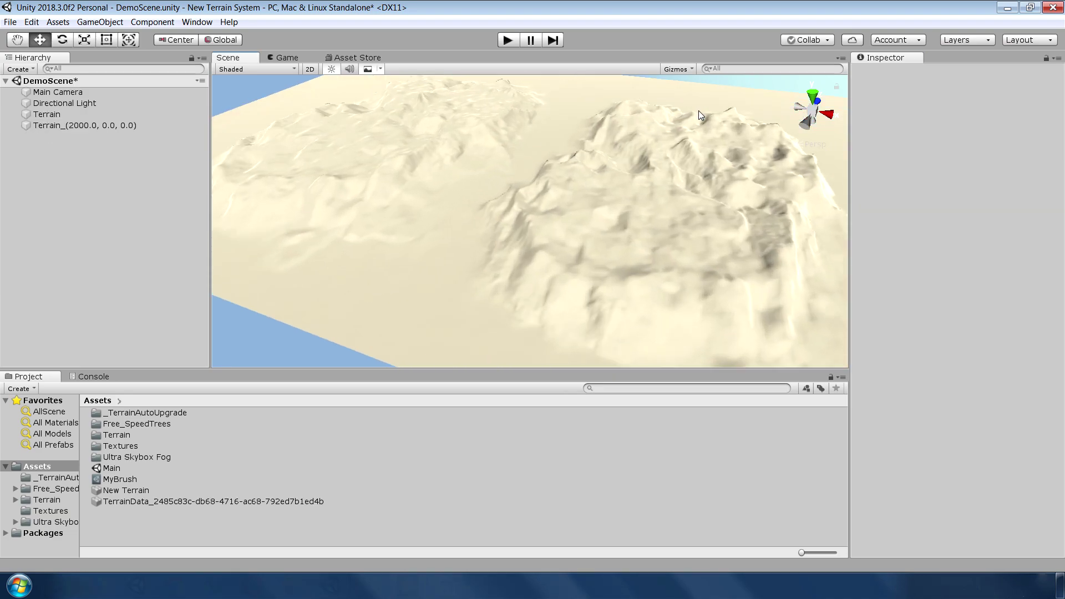
{"action": "left_click_drag", "start_coordinate": [698, 111], "coordinate": [603, 202], "text": "alt"}
- Select the terrain and orbit around the stamped mountain terrain
{"action": "left_click", "coordinate": [601, 169]}
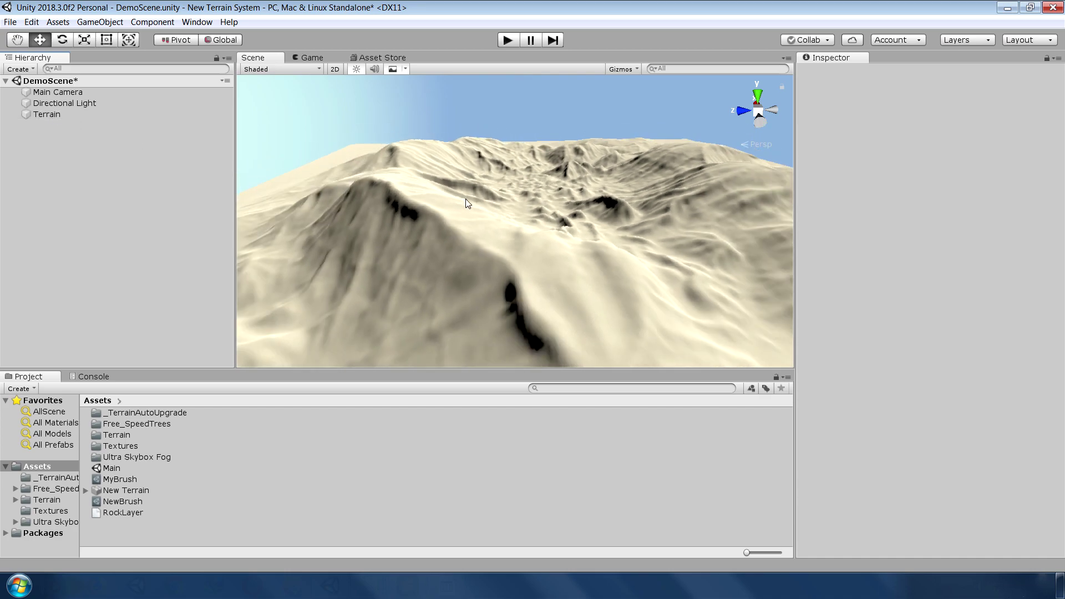
{"action": "left_click_drag", "start_coordinate": [466, 203], "coordinate": [394, 208], "text": "alt"}
{"action": "left_click", "coordinate": [47, 114]}
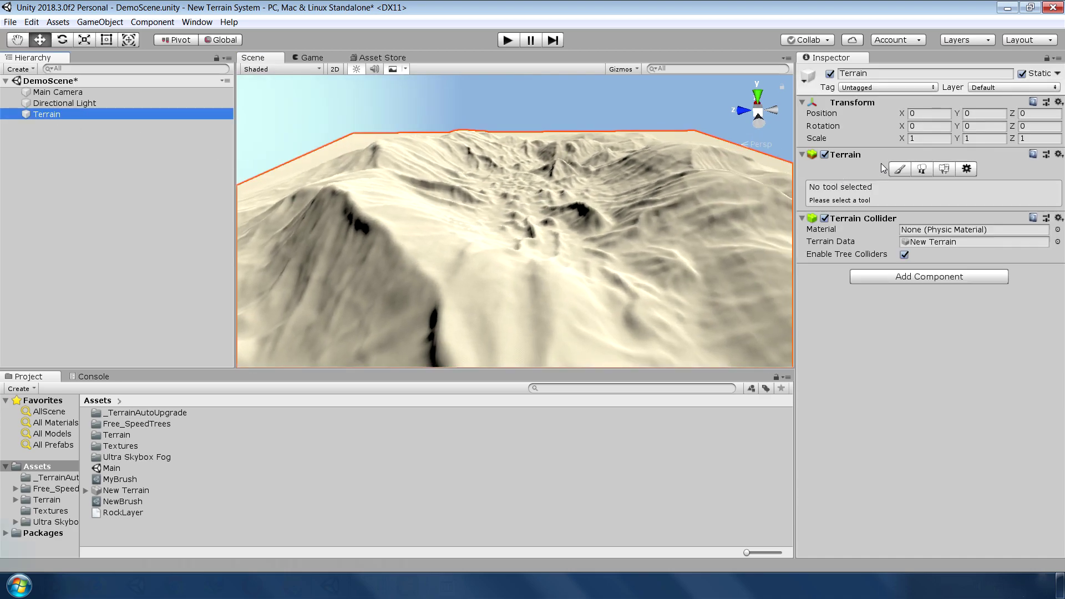
{"action": "left_click", "coordinate": [900, 169]}
- Under Paint Texture, create a new terrain layer using the grass texture
{"action": "left_click", "coordinate": [890, 186]}
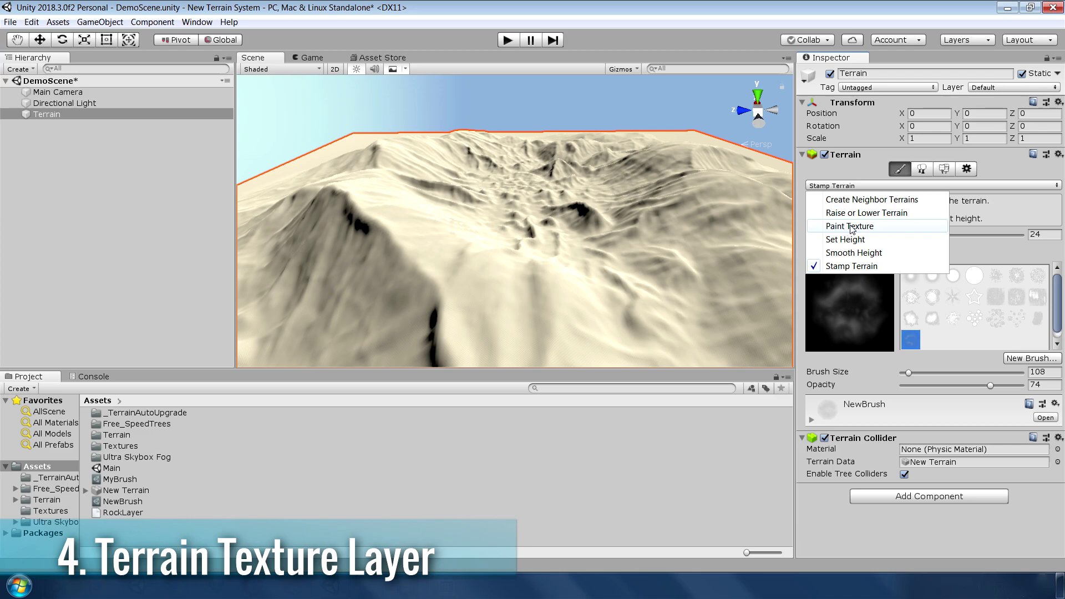
{"action": "left_click", "coordinate": [855, 226]}
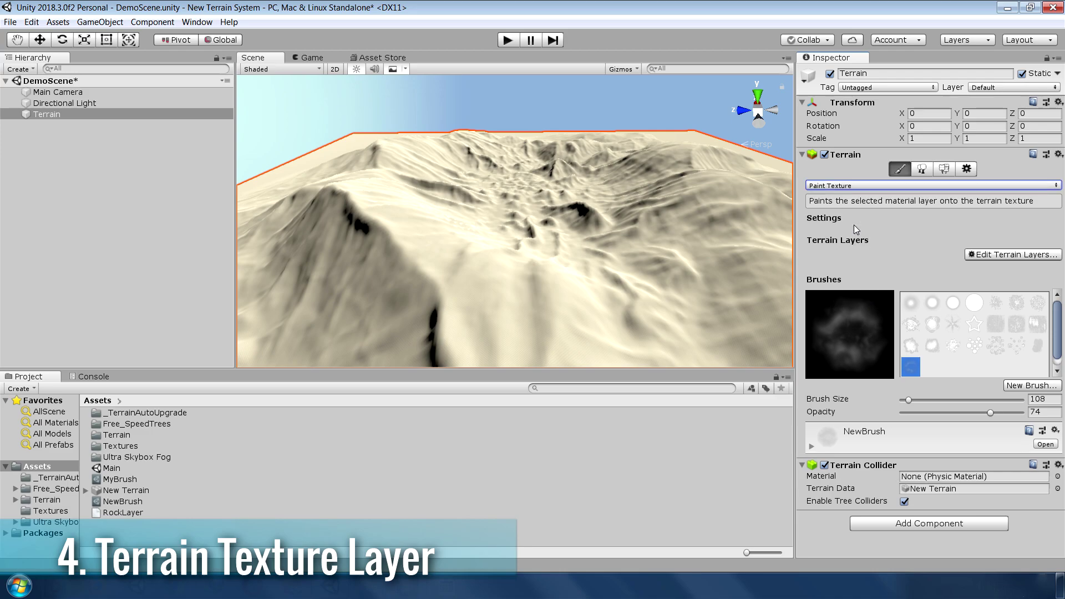
{"action": "left_click", "coordinate": [987, 255]}
{"action": "left_click", "coordinate": [994, 258]}
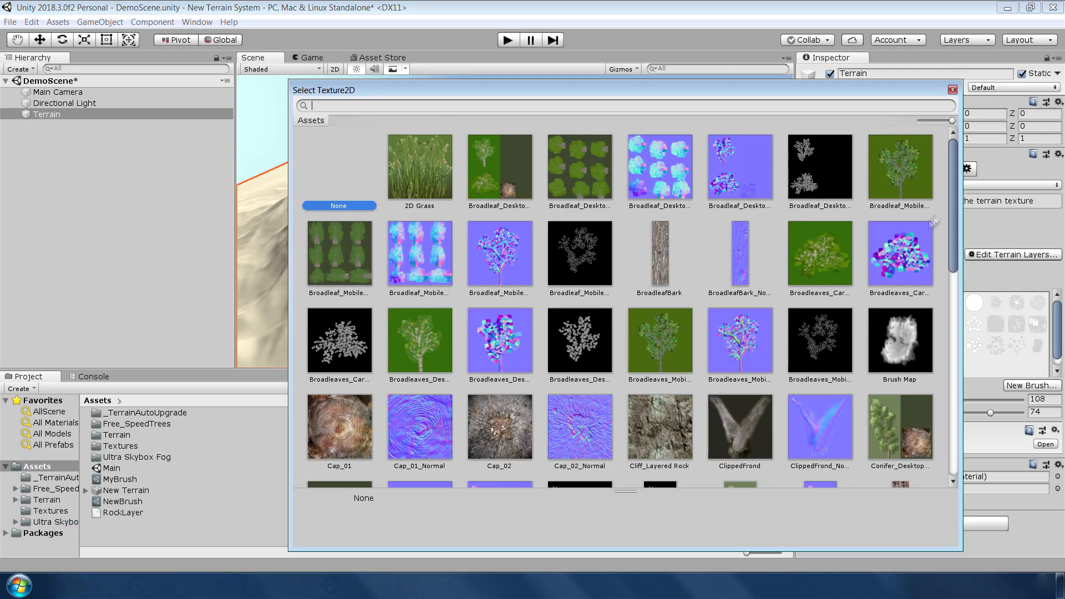
{"action": "scroll", "coordinate": [638, 277], "scroll_direction": "down", "scroll_amount": 5}
{"action": "double_click", "coordinate": [676, 245]}
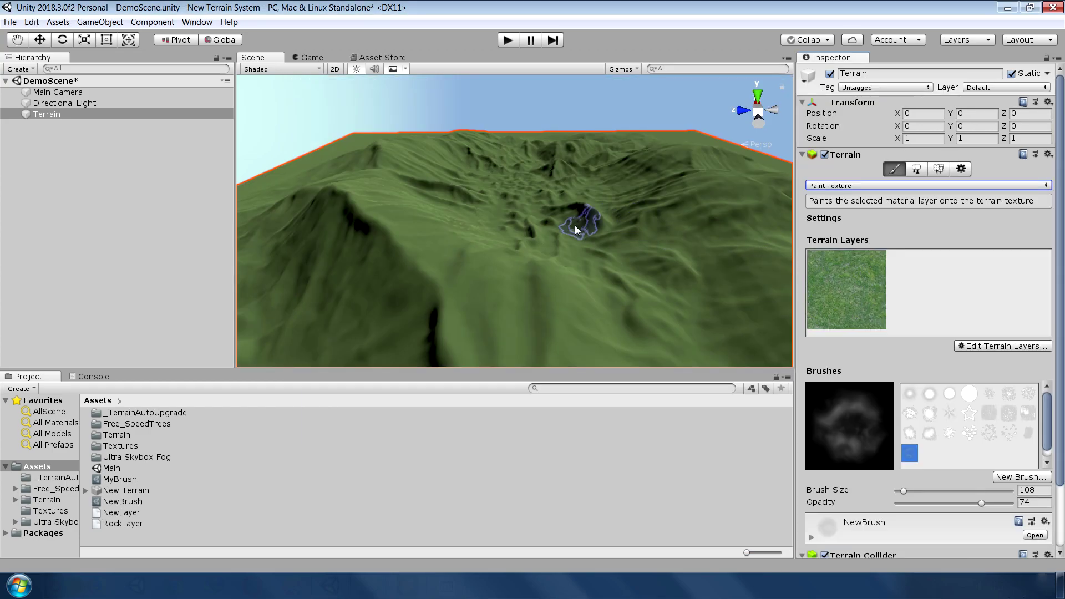
- Rename the new layer asset to 'GrasLayer'
{"action": "left_click", "coordinate": [124, 513]}
{"action": "left_click", "coordinate": [124, 513]}
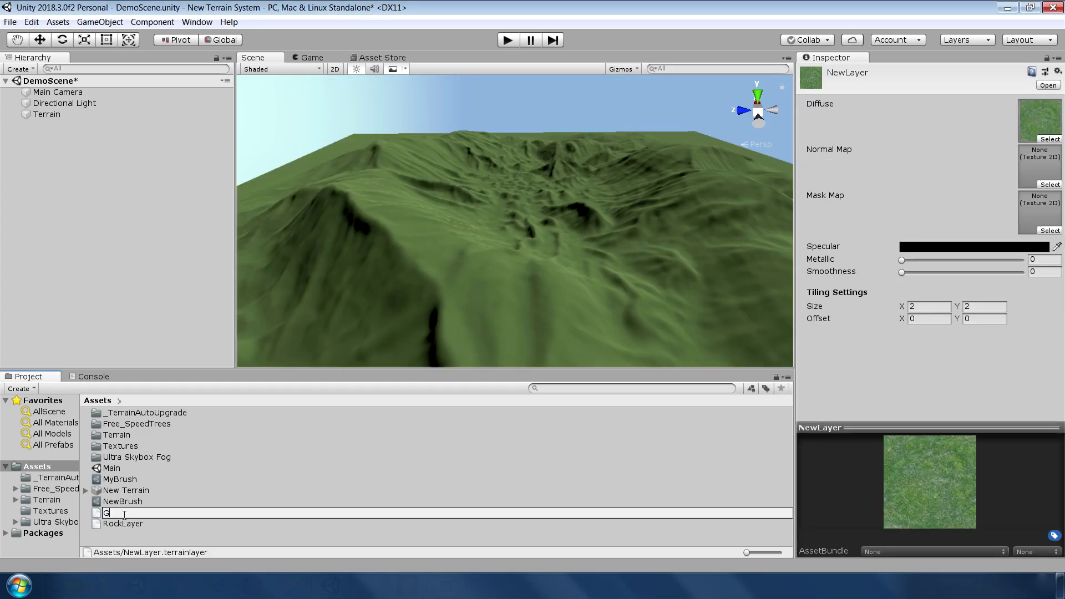
{"action": "type", "text": "GrasLayer"}
{"action": "key", "text": "Return"}
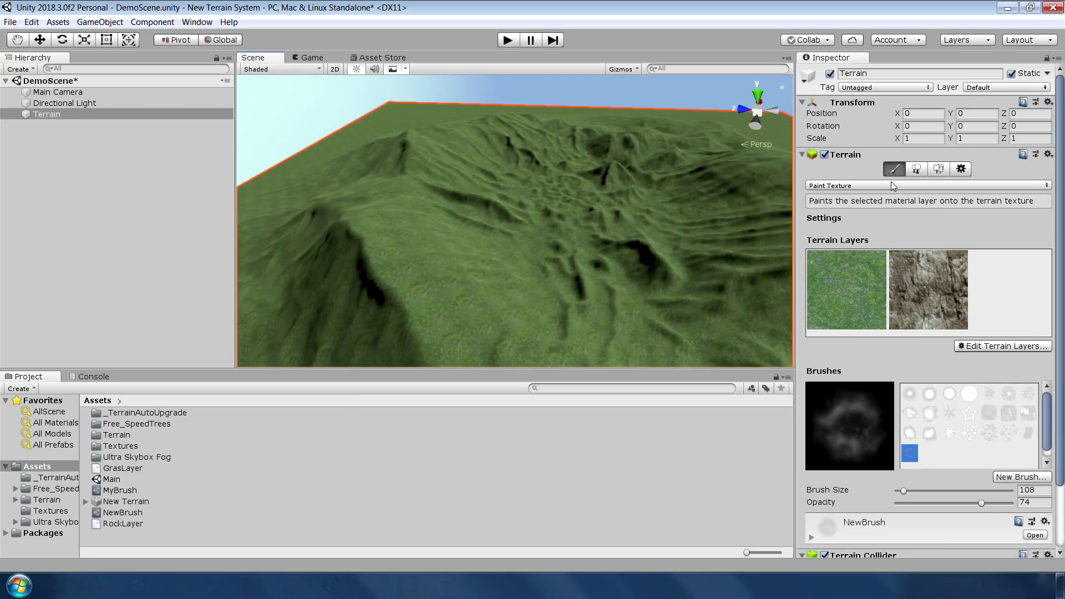
- Paint RockLayer along the ridge, then give GrasLayer the grass normal map and adjust its sliders
{"action": "left_click", "coordinate": [928, 288]}
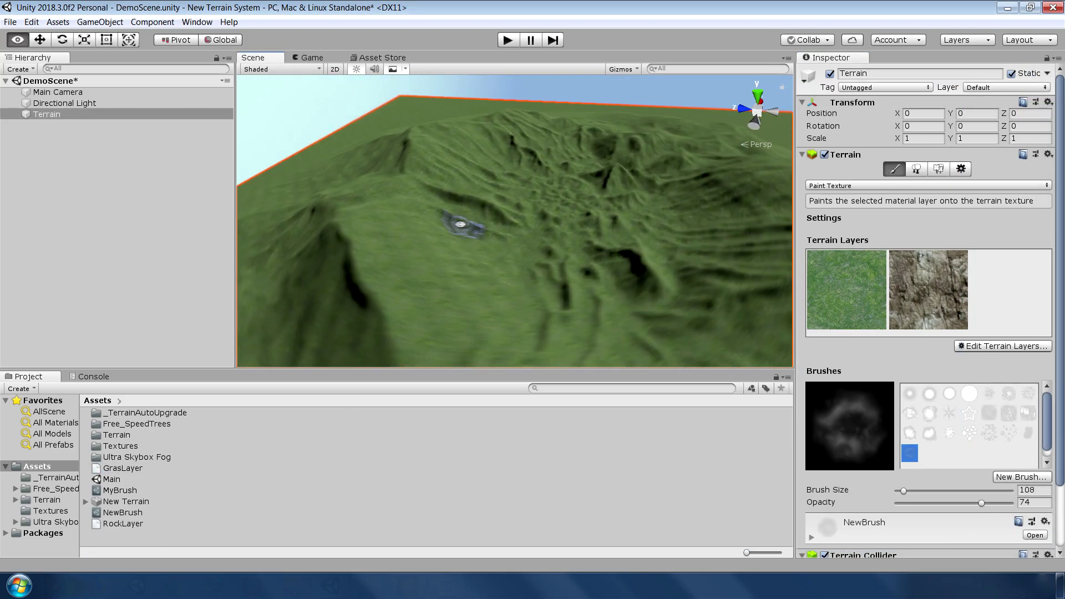
{"action": "mouse_move", "coordinate": [392, 238]}
{"action": "left_mouse_down"}
{"action": "mouse_move", "coordinate": [430, 196]}
{"action": "mouse_move", "coordinate": [380, 237]}
{"action": "mouse_move", "coordinate": [462, 265]}
{"action": "mouse_move", "coordinate": [571, 242]}
{"action": "left_mouse_up"}
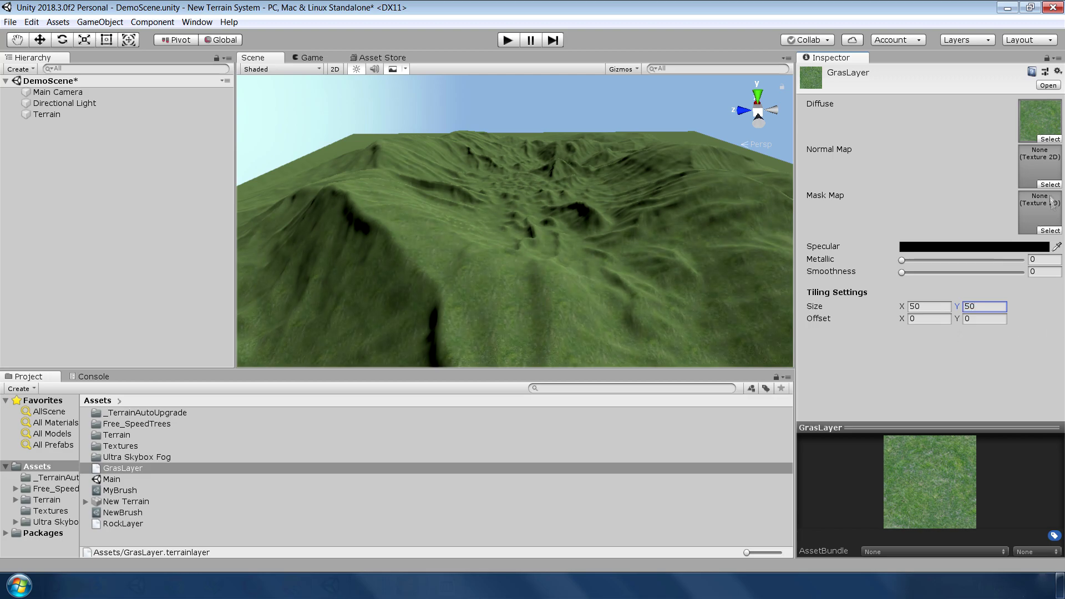
{"action": "left_click", "coordinate": [1050, 185]}
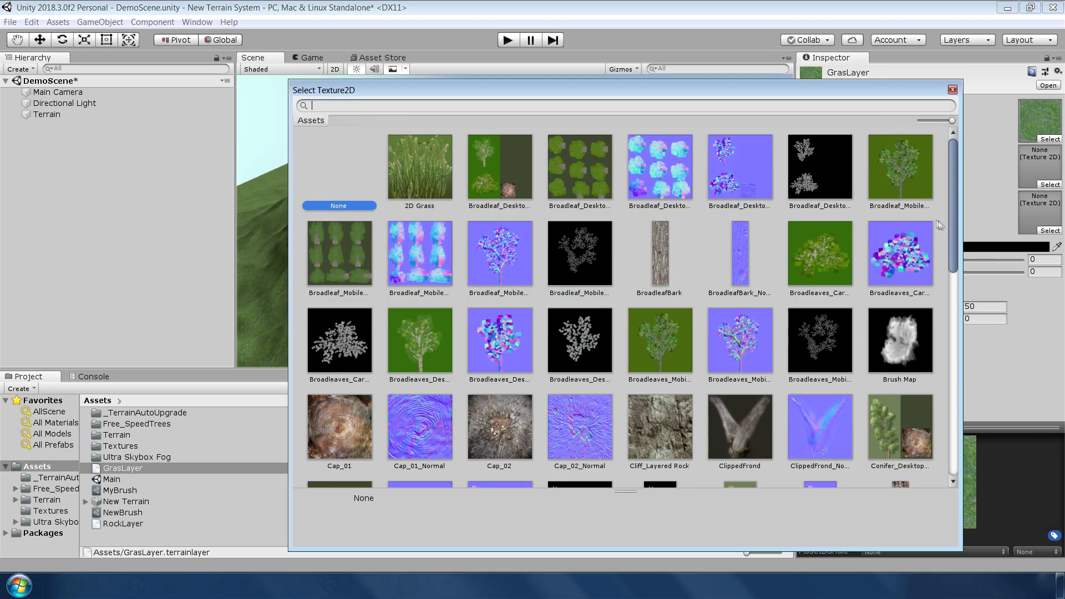
{"action": "scroll", "coordinate": [558, 198], "scroll_direction": "down", "scroll_amount": 5}
{"action": "double_click", "coordinate": [559, 197]}
{"action": "left_click", "coordinate": [558, 198]}
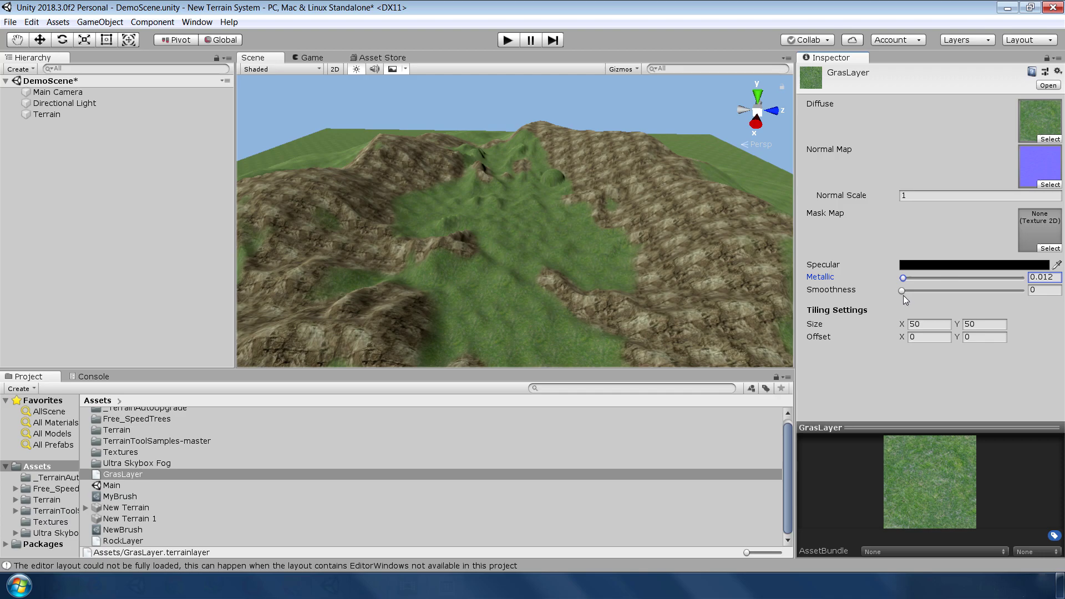
{"action": "left_click_drag", "start_coordinate": [904, 292], "coordinate": [968, 306]}
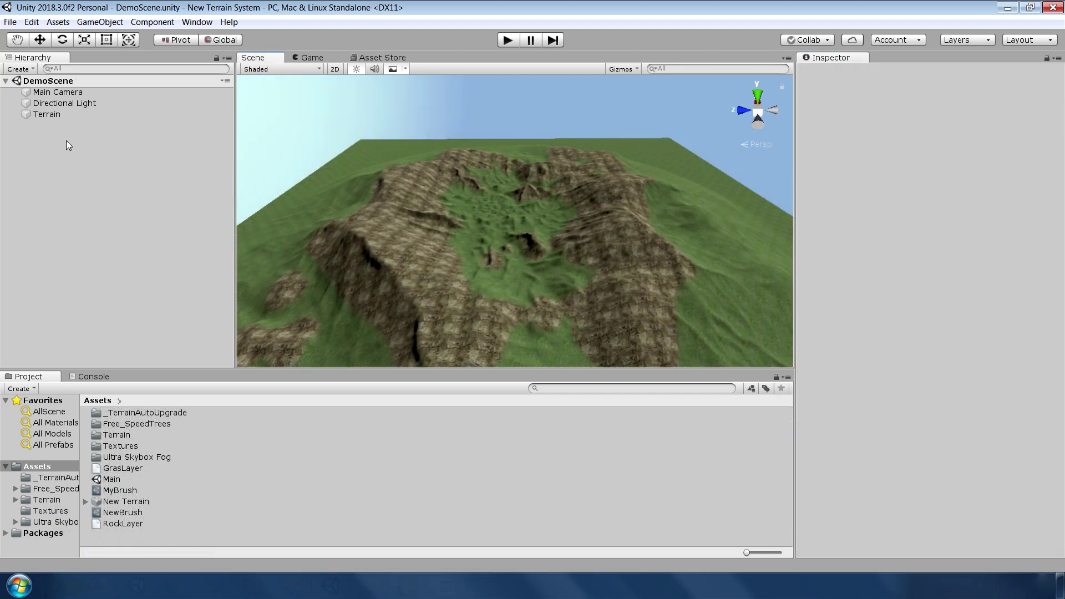
- Resize the terrain's Heightmap Resolution to 1025, then commit 257 in the older version
{"action": "left_click", "coordinate": [54, 114]}
{"action": "scroll", "coordinate": [873, 392], "scroll_direction": "down", "scroll_amount": 6}
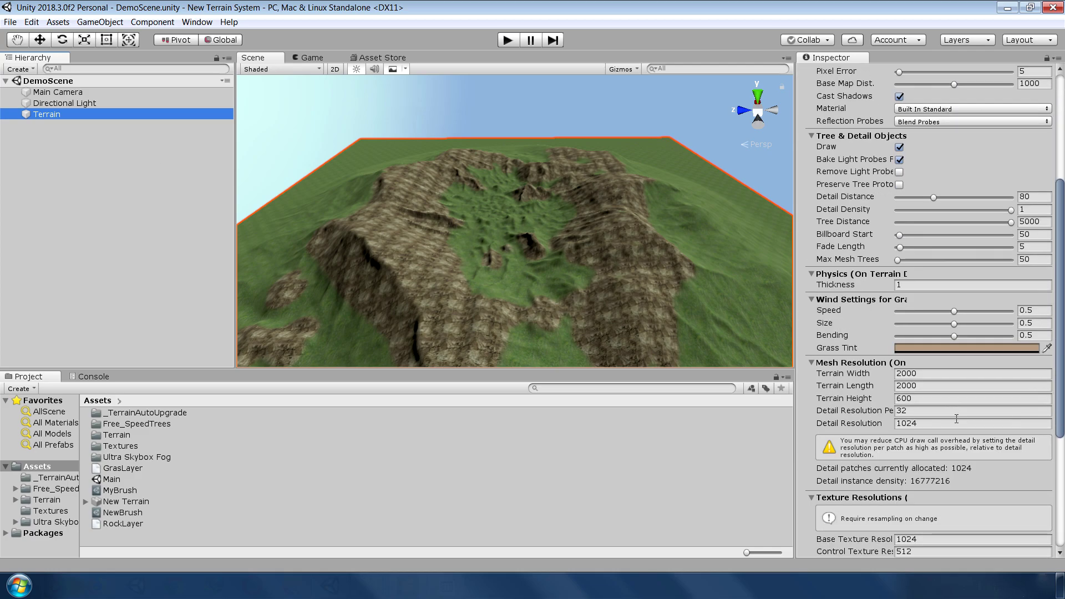
{"action": "scroll", "coordinate": [929, 425], "scroll_direction": "down", "scroll_amount": 5}
{"action": "left_click", "coordinate": [924, 399]}
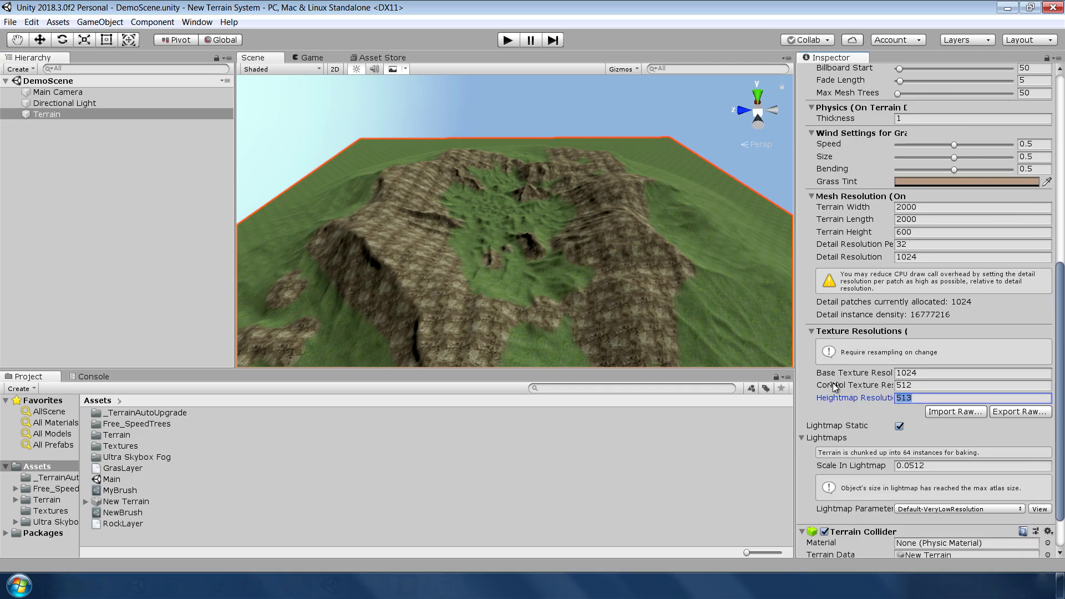
{"action": "type", "text": "257"}
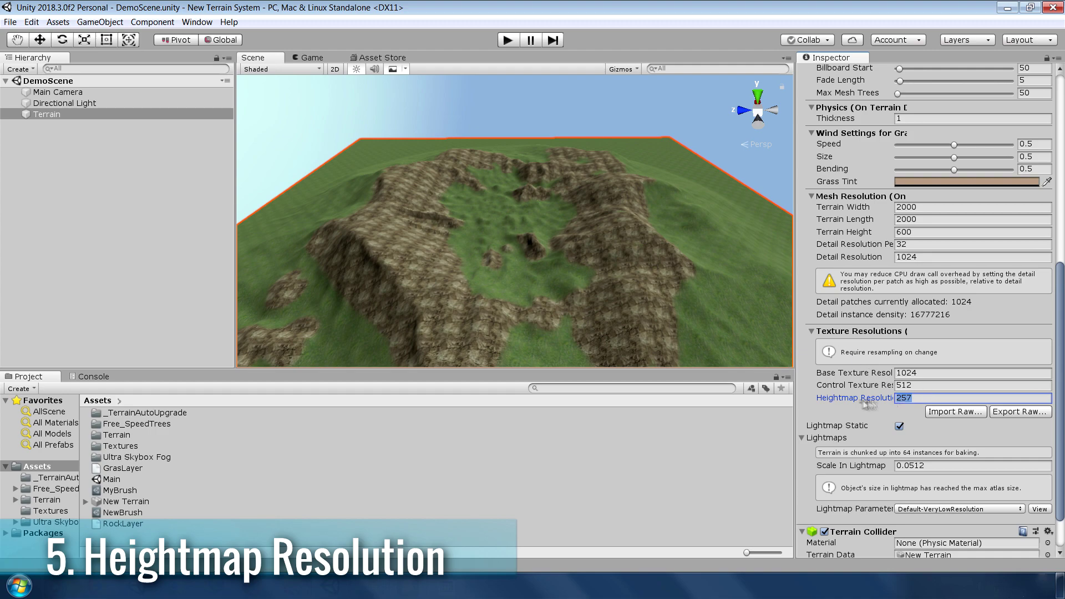
{"action": "type", "text": "1025"}
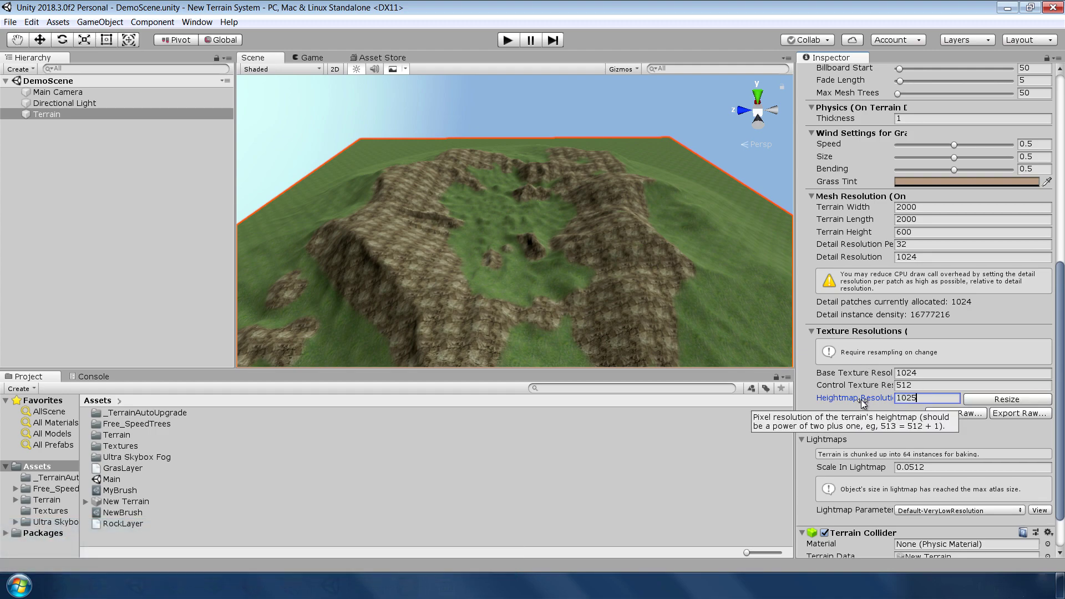
{"action": "left_click", "coordinate": [1009, 399]}
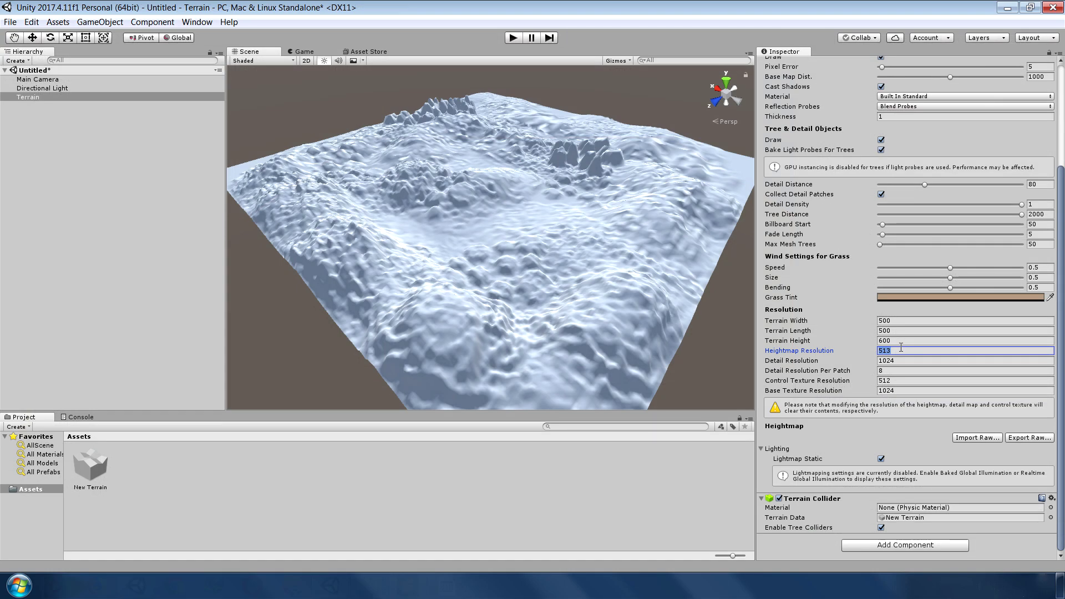
{"action": "key", "text": "Return"}
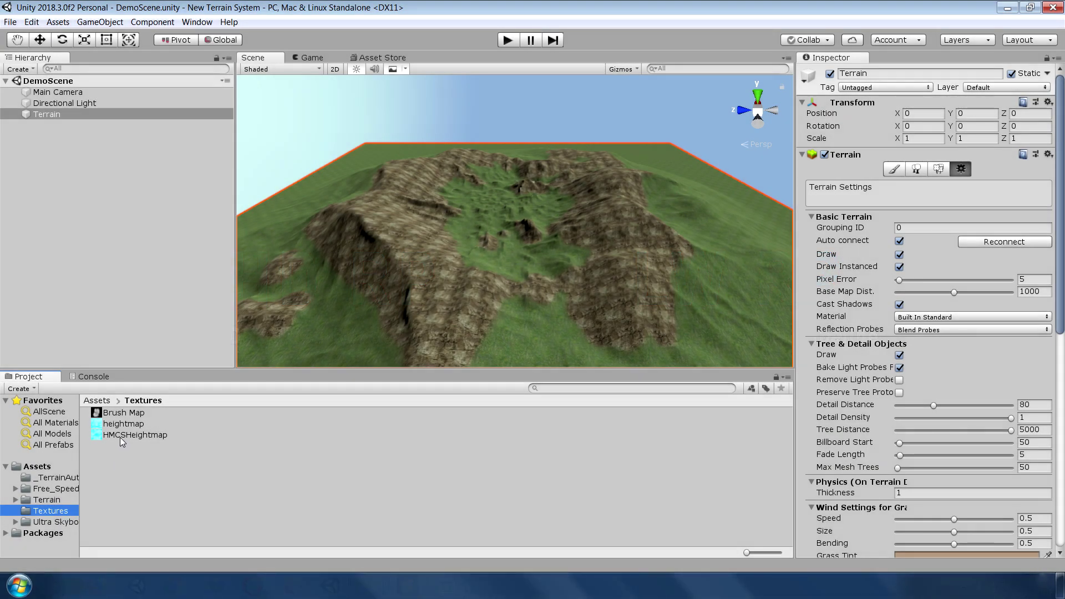
- Select HMCSHeightmap and display its Format options, including R 16 bit
{"action": "left_click", "coordinate": [120, 436]}
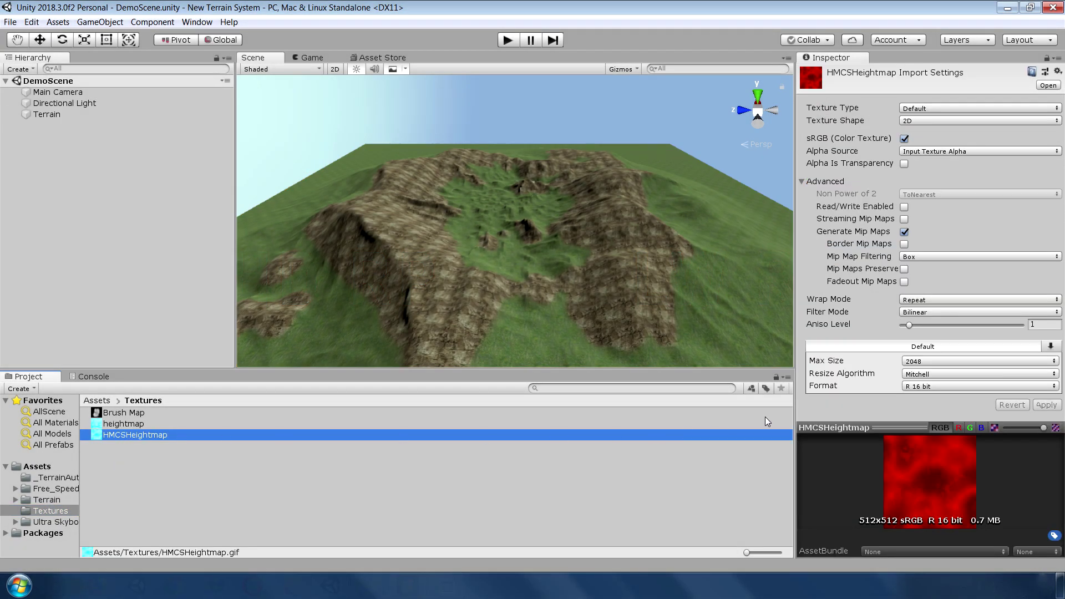
{"action": "left_click", "coordinate": [930, 386]}
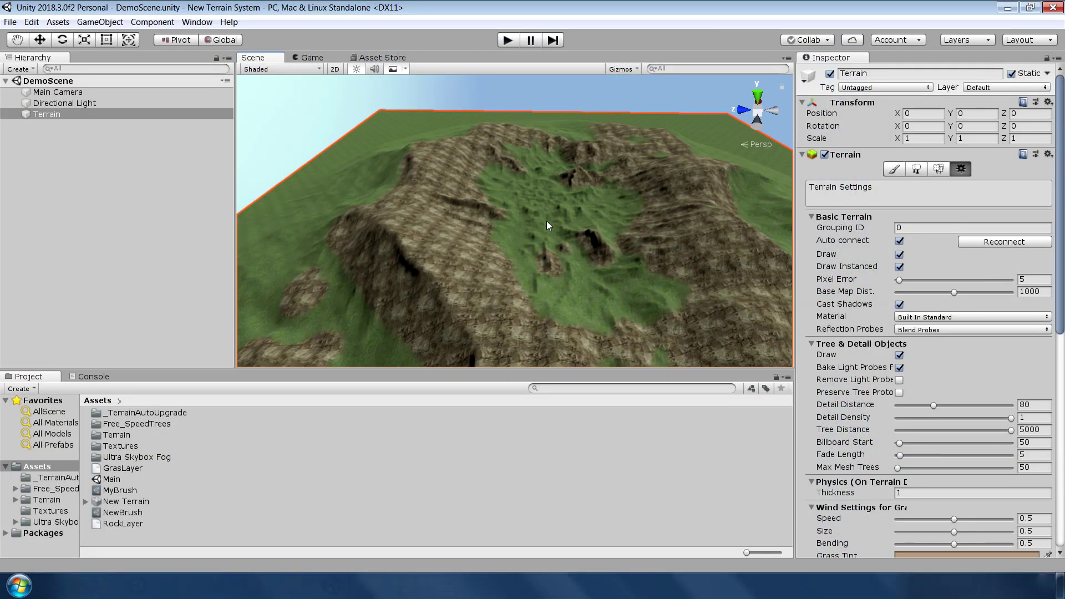
- Toggle the terrain's Draw Instanced setting off and on several times to compare shading
{"action": "left_click", "coordinate": [900, 267]}
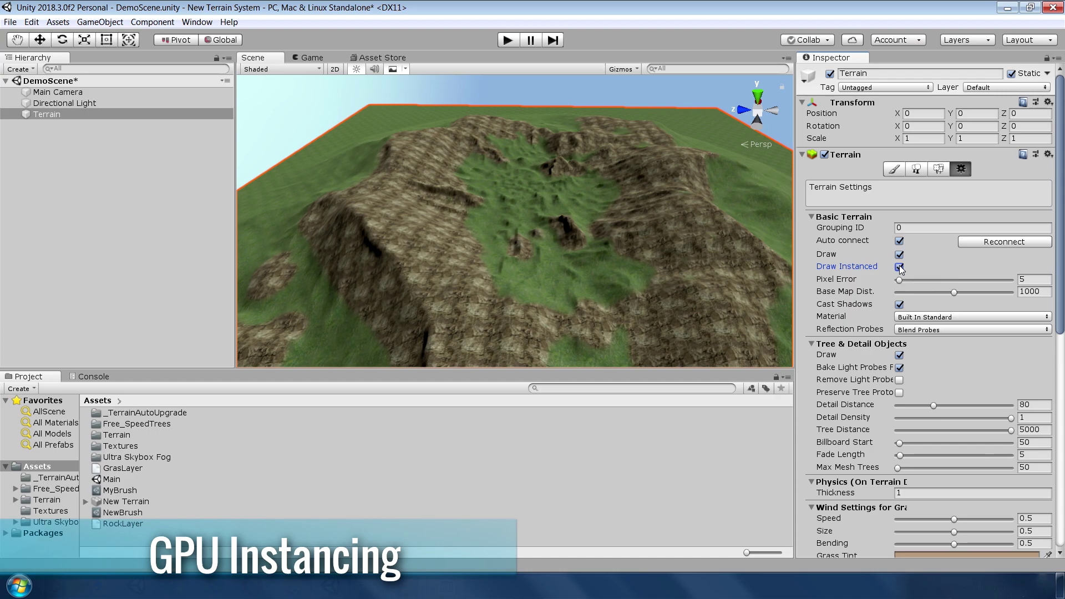
{"action": "left_click", "coordinate": [899, 267]}
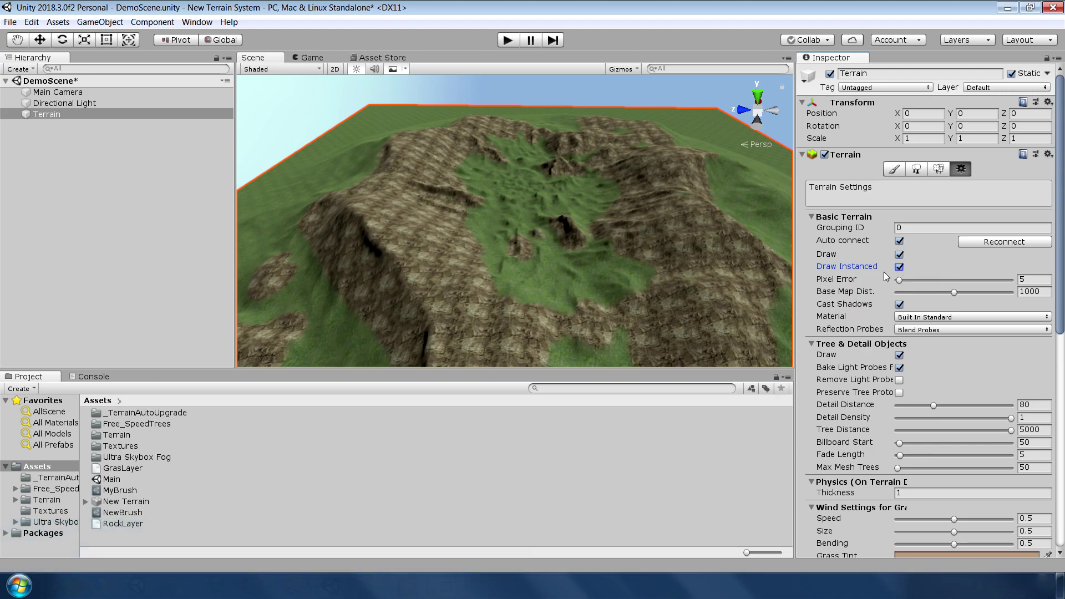
{"action": "left_click", "coordinate": [899, 267]}
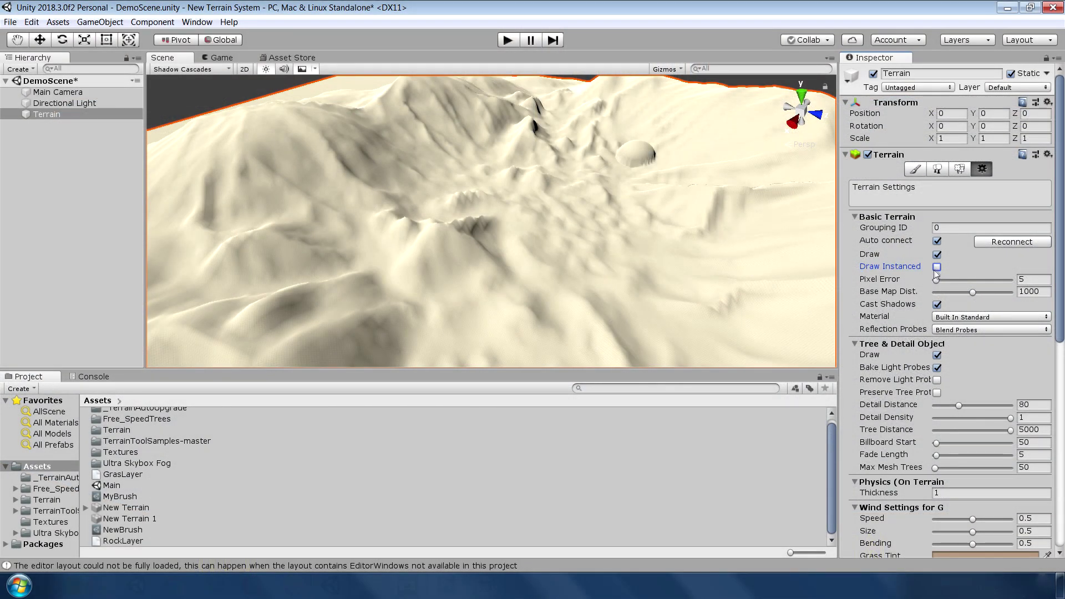
{"action": "left_click", "coordinate": [937, 267]}
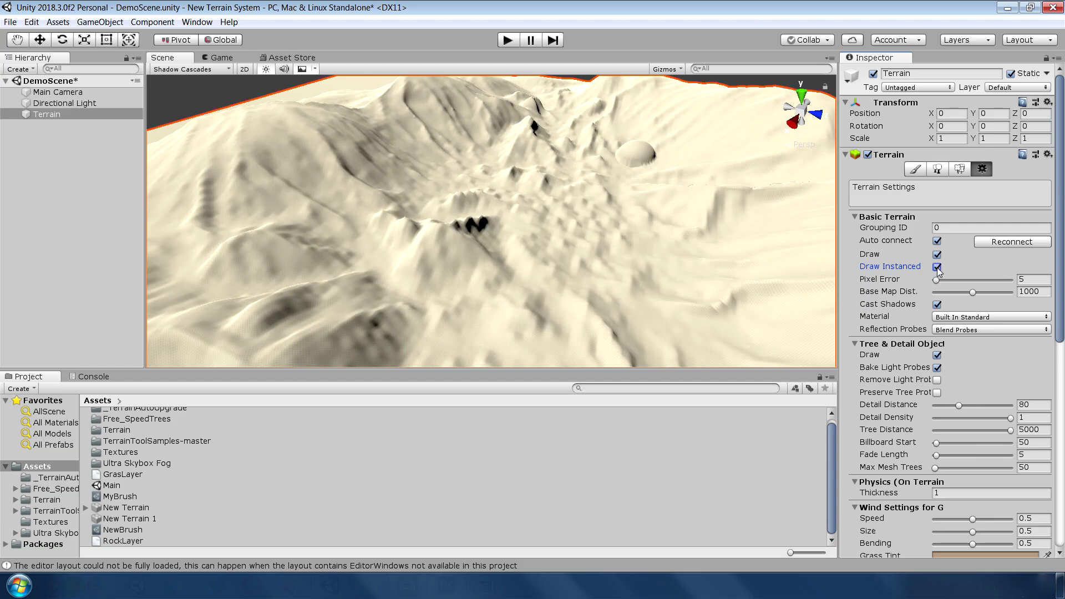
{"action": "left_click", "coordinate": [937, 267]}
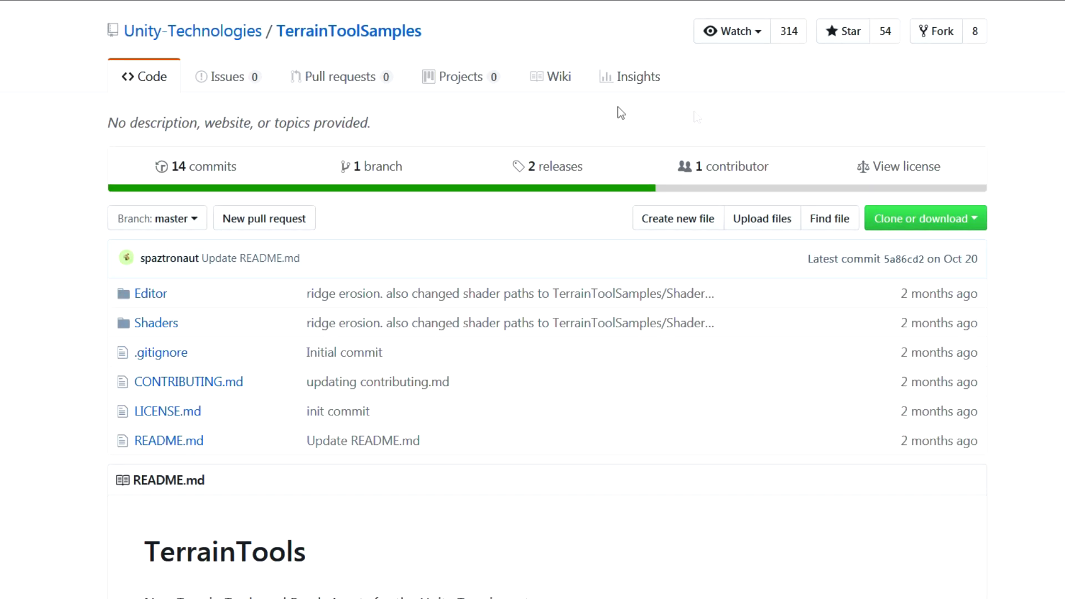
- Read the TerrainToolSamples README installation steps and bring up the Clone or download options
{"action": "scroll", "coordinate": [533, 332], "scroll_direction": "down", "scroll_amount": 10}
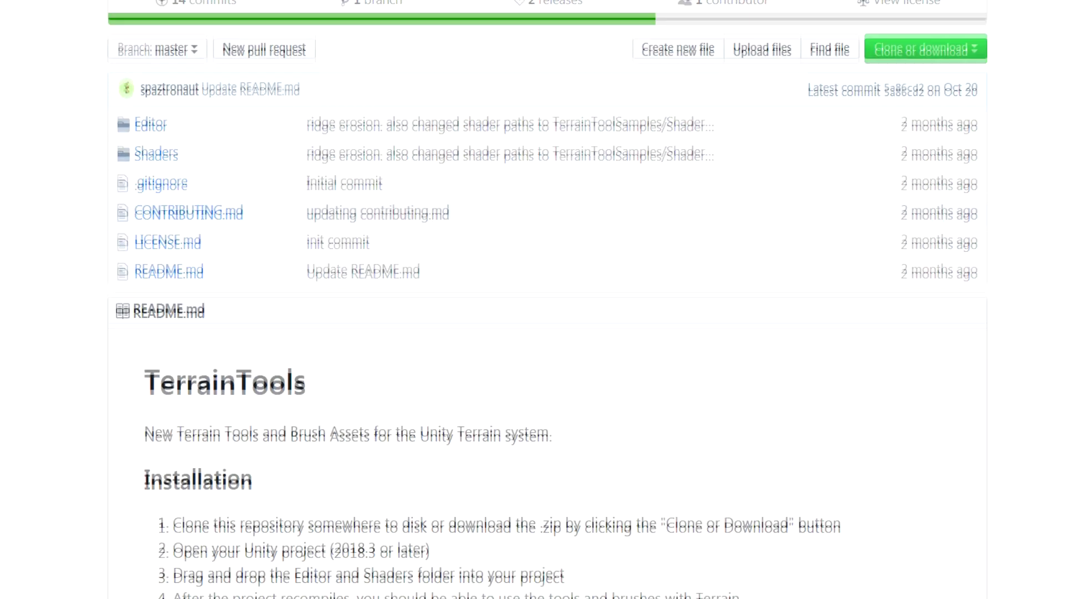
{"action": "scroll", "coordinate": [1055, 458], "scroll_direction": "down", "scroll_amount": 1}
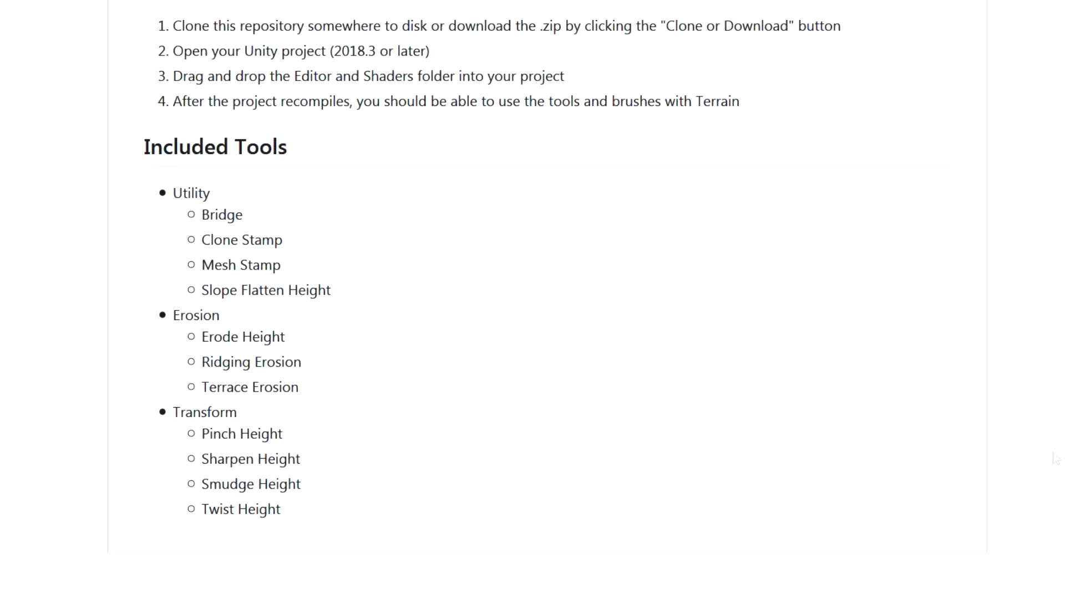
{"action": "scroll", "coordinate": [548, 300], "scroll_direction": "up", "scroll_amount": 10}
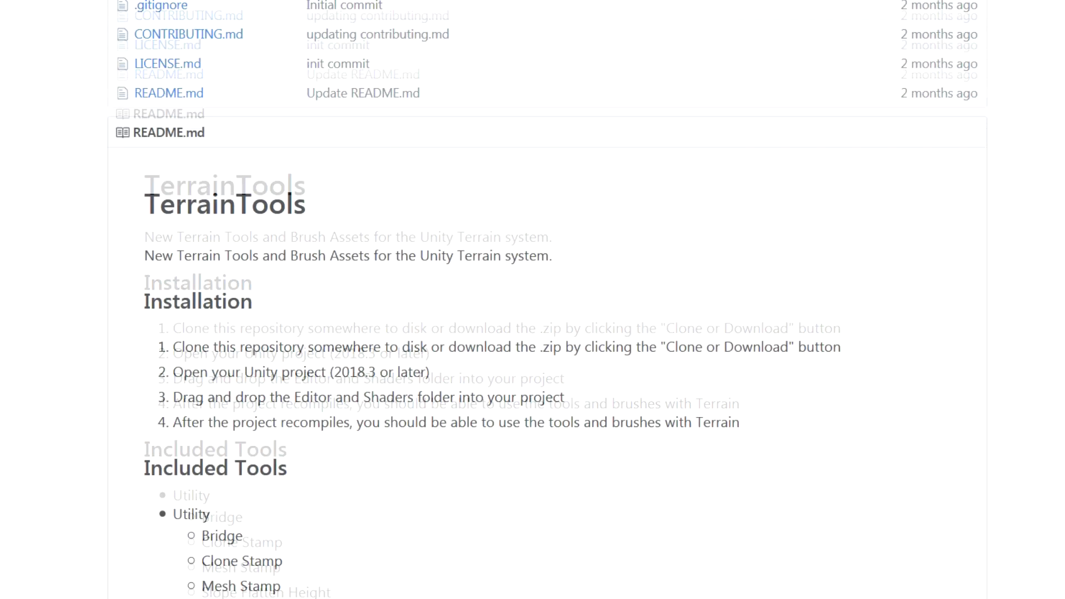
{"action": "left_click", "coordinate": [983, 151]}
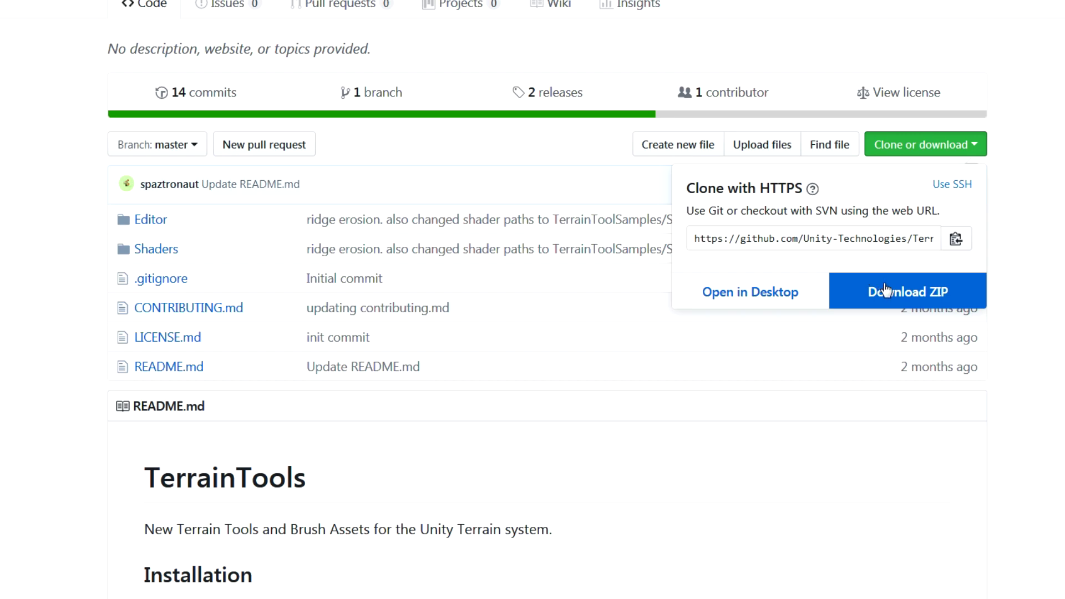
- Download the repository as a ZIP, then select the Utility Mesh Stamp Tool with a Sphere mesh
{"action": "left_click", "coordinate": [492, 580]}
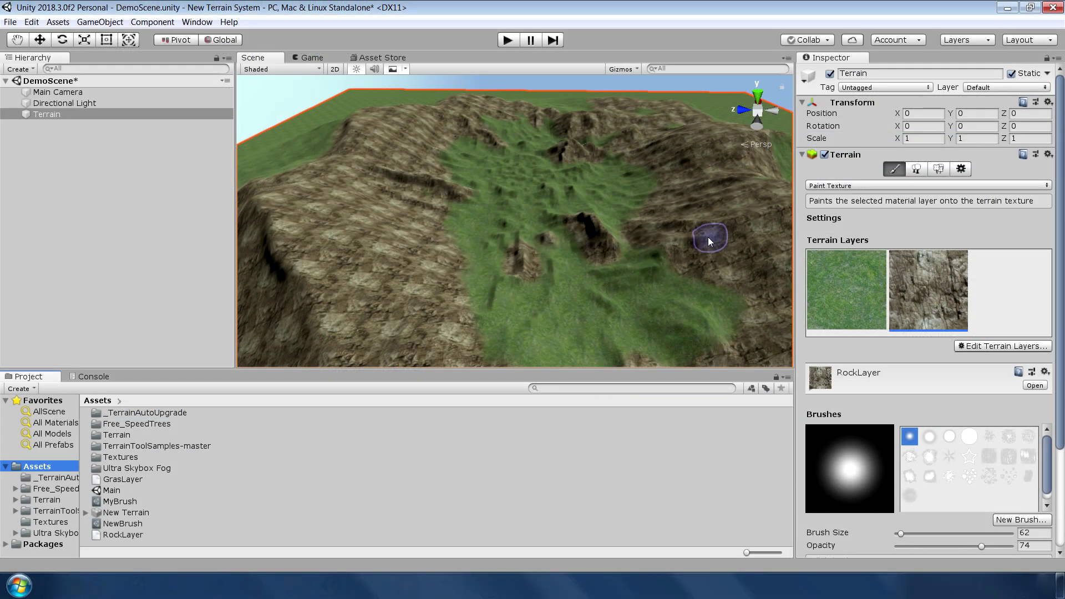
{"action": "left_click", "coordinate": [872, 187]}
{"action": "mouse_move", "coordinate": [863, 284]}
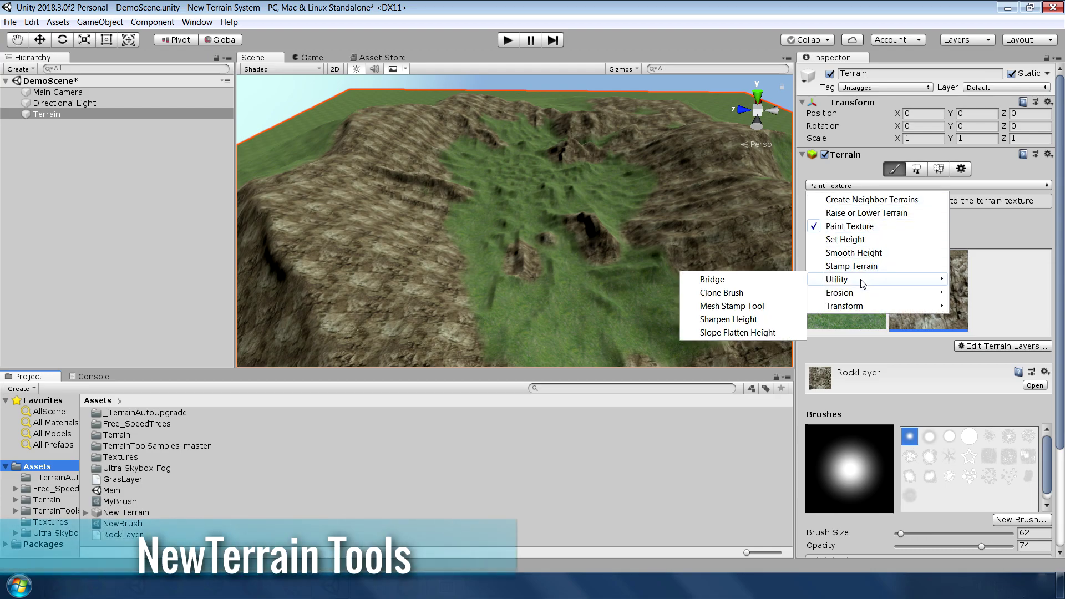
{"action": "left_click", "coordinate": [728, 310]}
{"action": "double_click", "coordinate": [592, 347]}
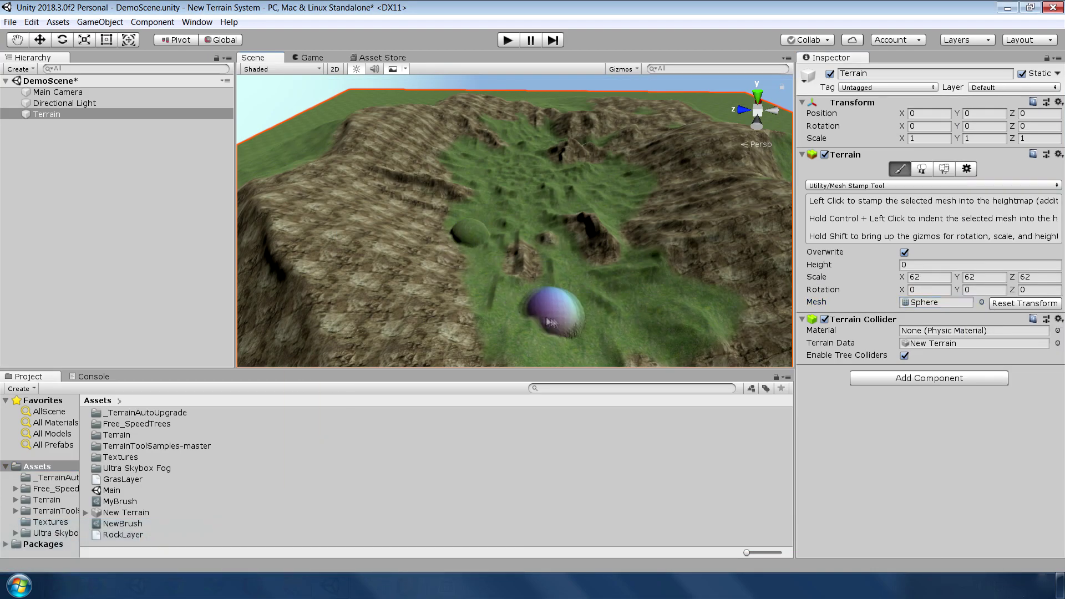
{"action": "left_click", "coordinate": [900, 186]}
- Pick a Transform sculpting tool and fly the view low into the forested terrain
{"action": "mouse_move", "coordinate": [838, 304]}
{"action": "left_click", "coordinate": [920, 316]}
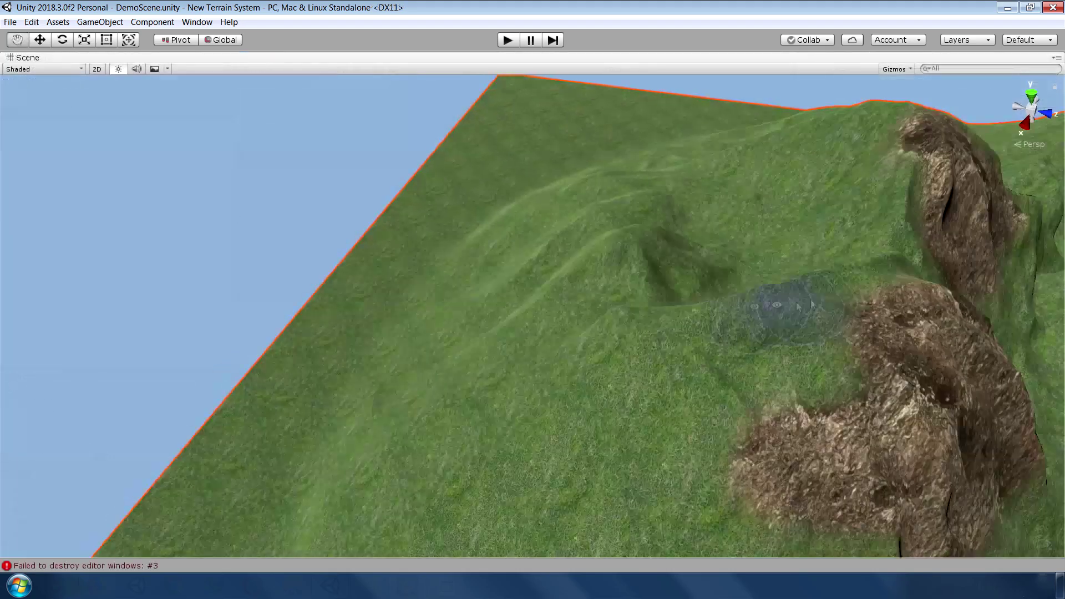
{"action": "left_click_drag", "start_coordinate": [798, 306], "coordinate": [644, 316], "text": "alt"}
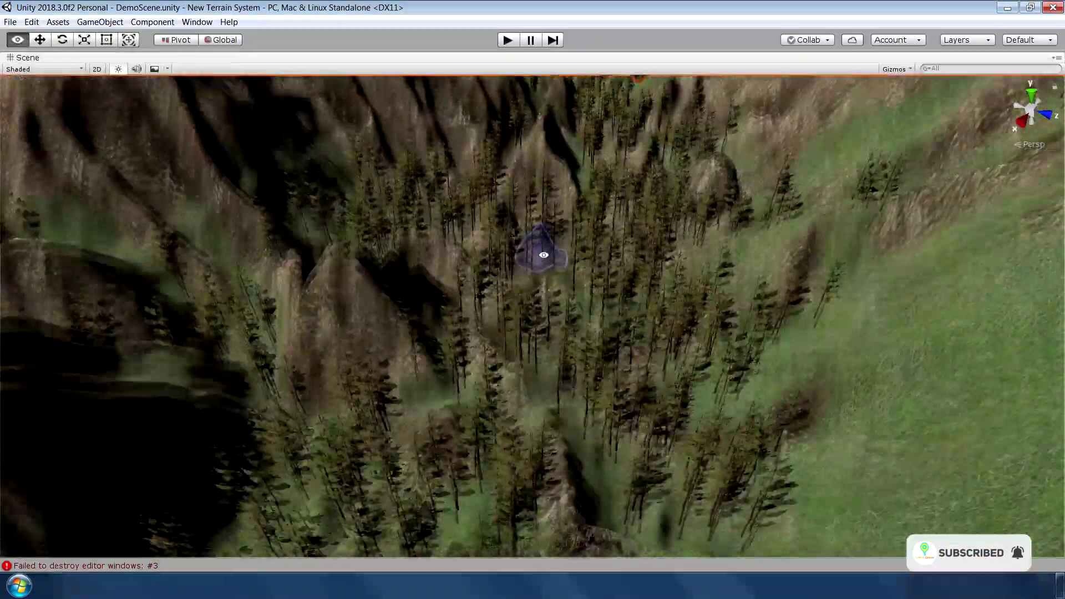
{"action": "right_click_drag", "start_coordinate": [544, 254], "coordinate": [645, 207]}
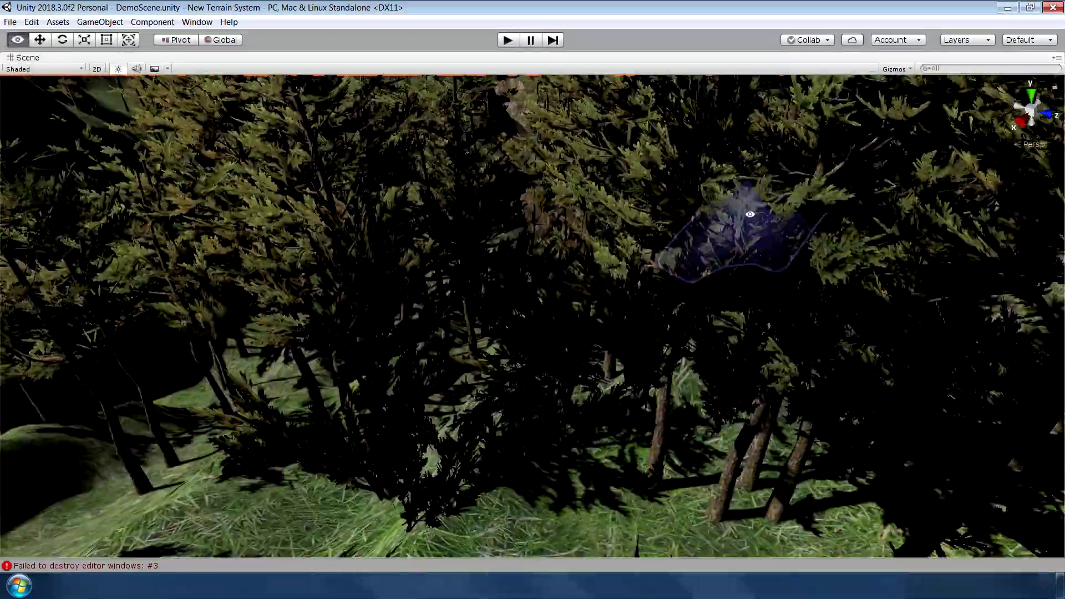